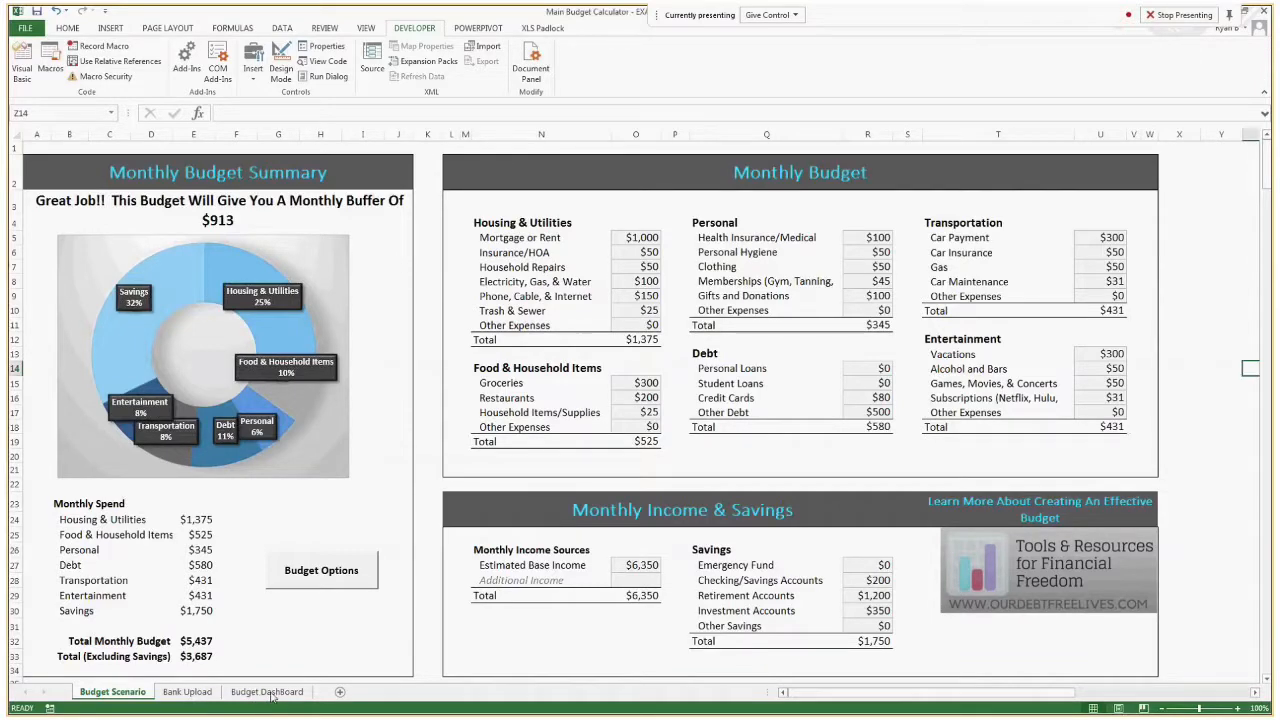
Look over the Budget DashBoard sheet's spending summary and open the Bank Upload sheet.
click(268, 692)
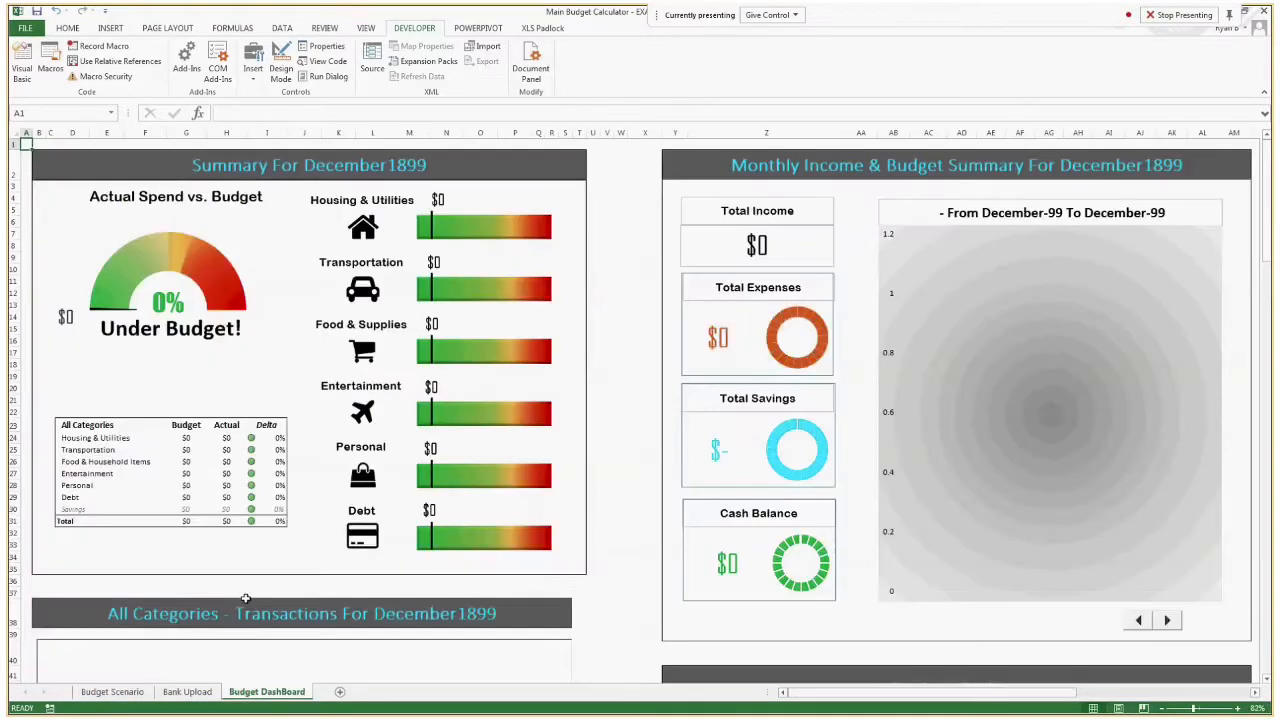
click(488, 231)
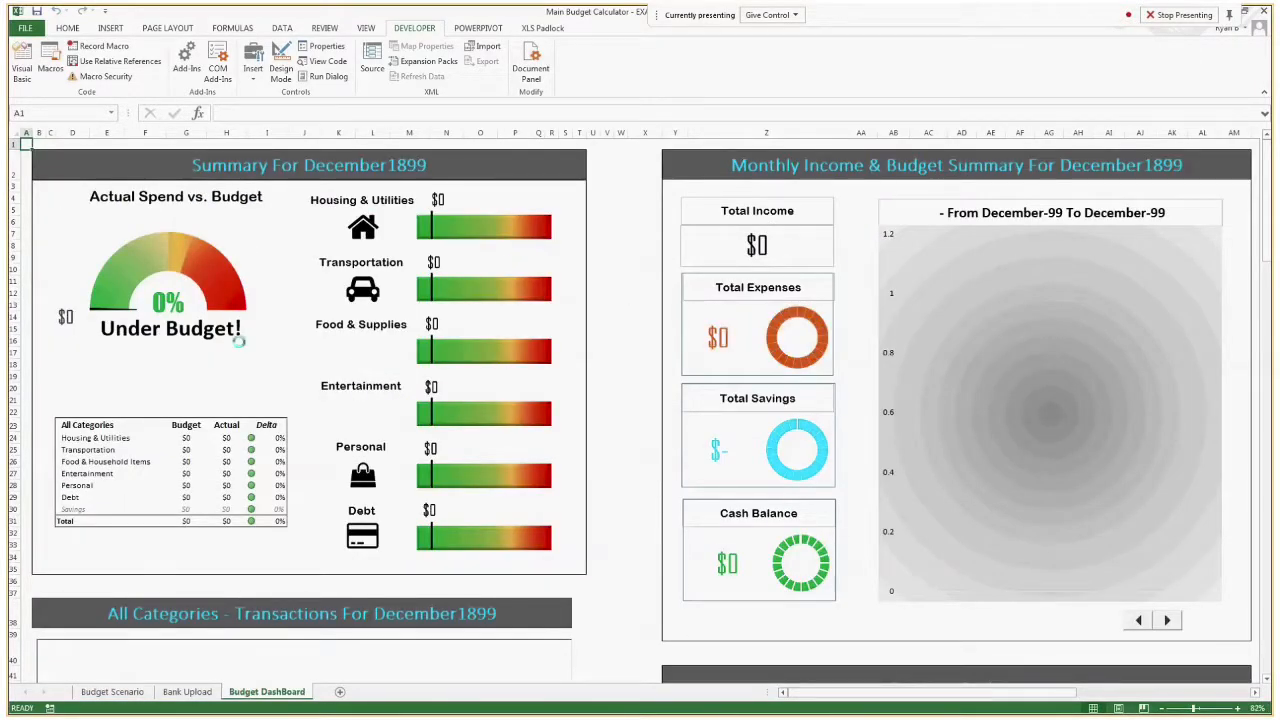
click(186, 693)
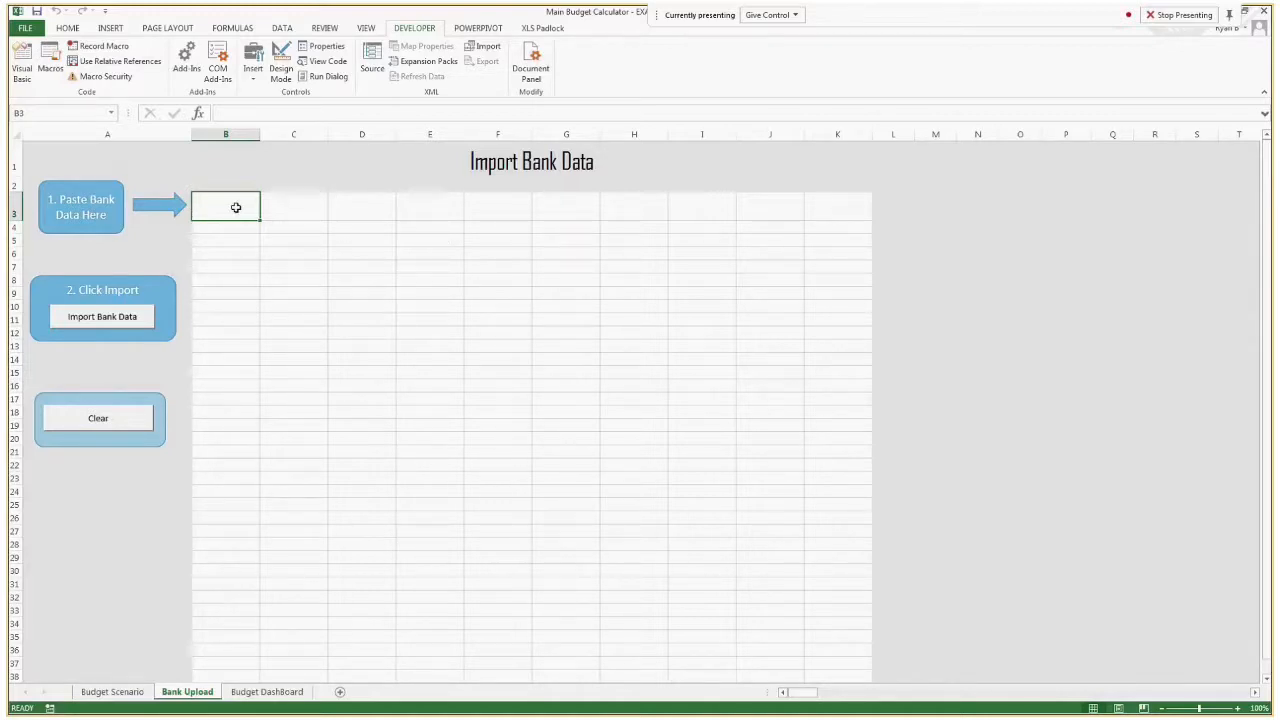
Copy the transactions with their headers from the separate bank statement window and paste them at cell B3 of Bank Upload.
key(alt+Tab)
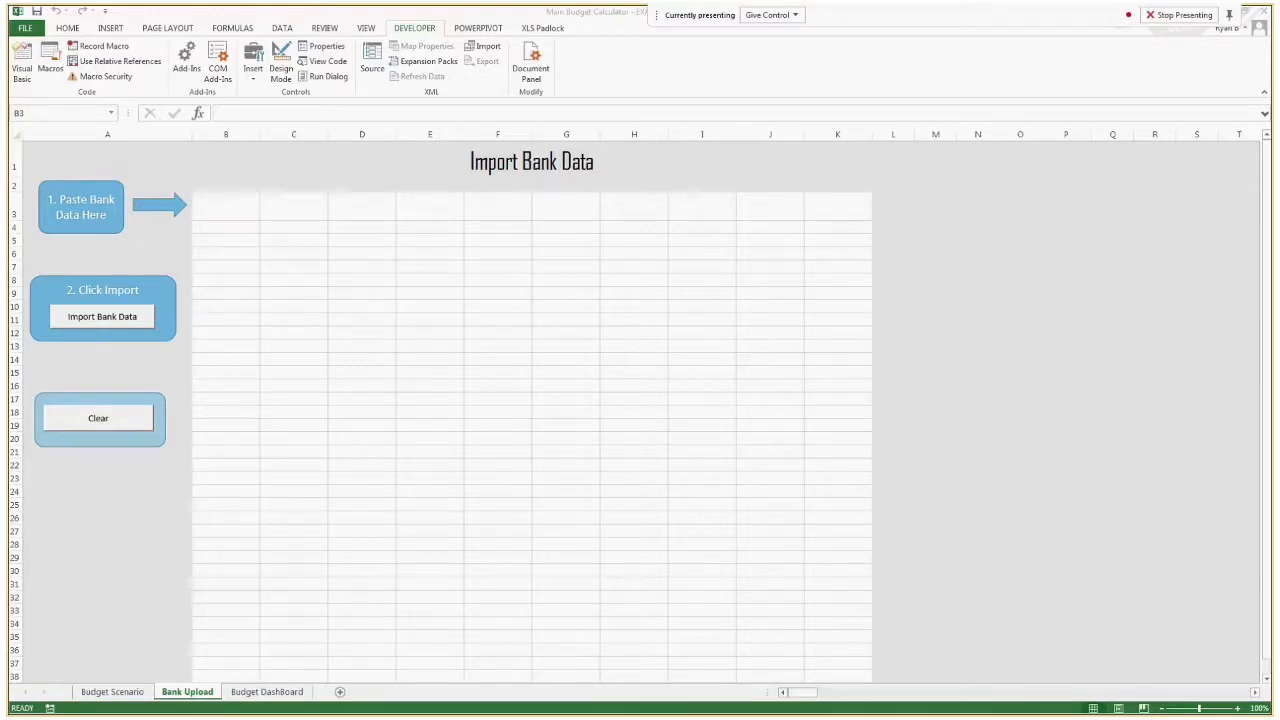
key(ctrl+c)
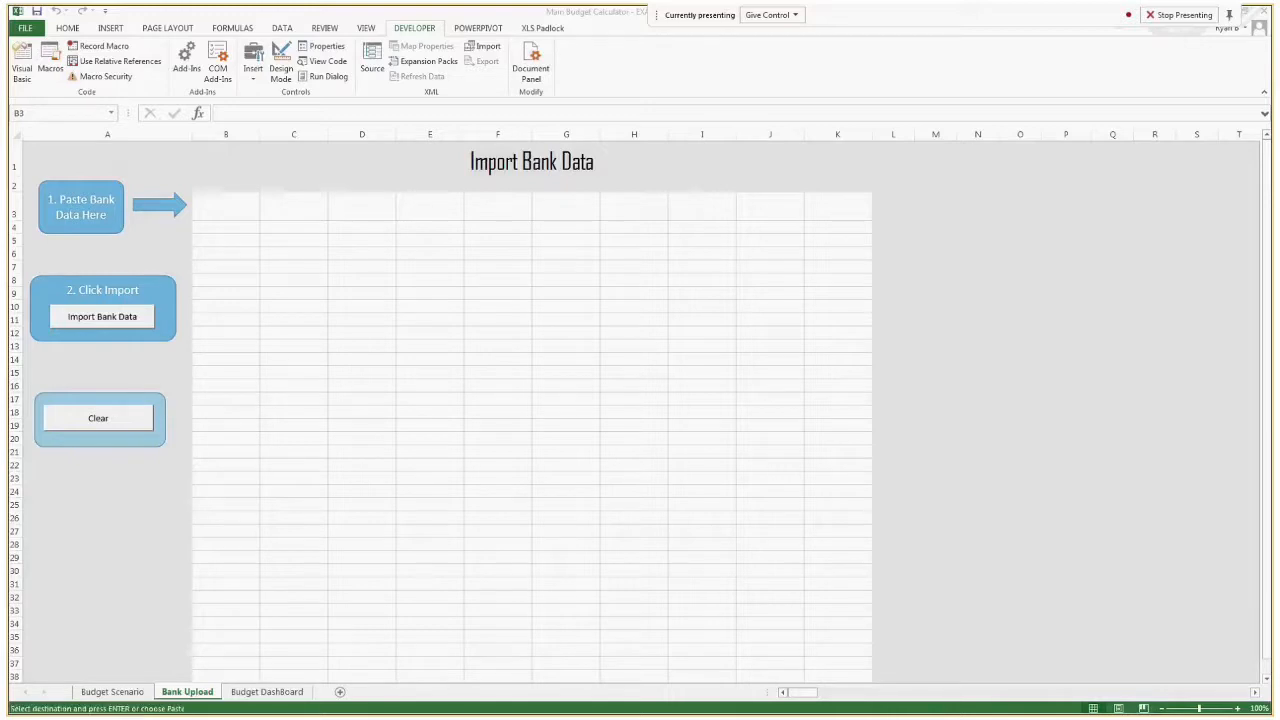
click(246, 216)
key(ctrl+v)
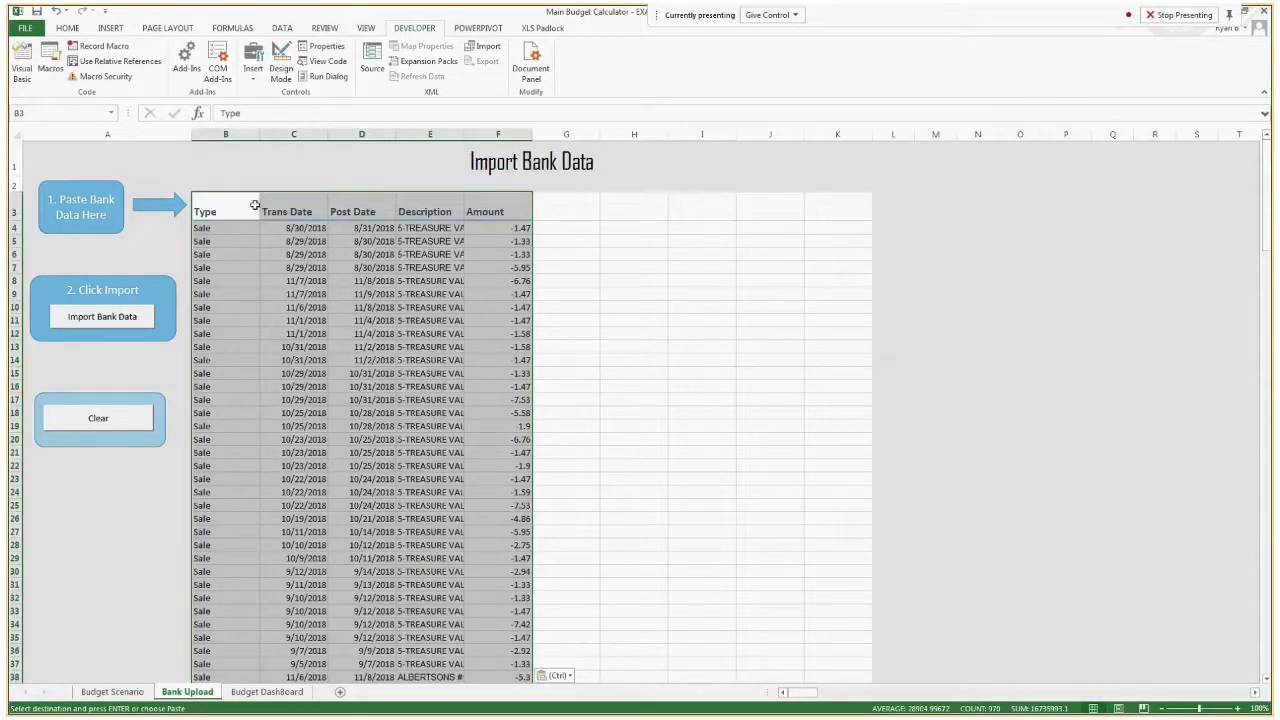
click(255, 205)
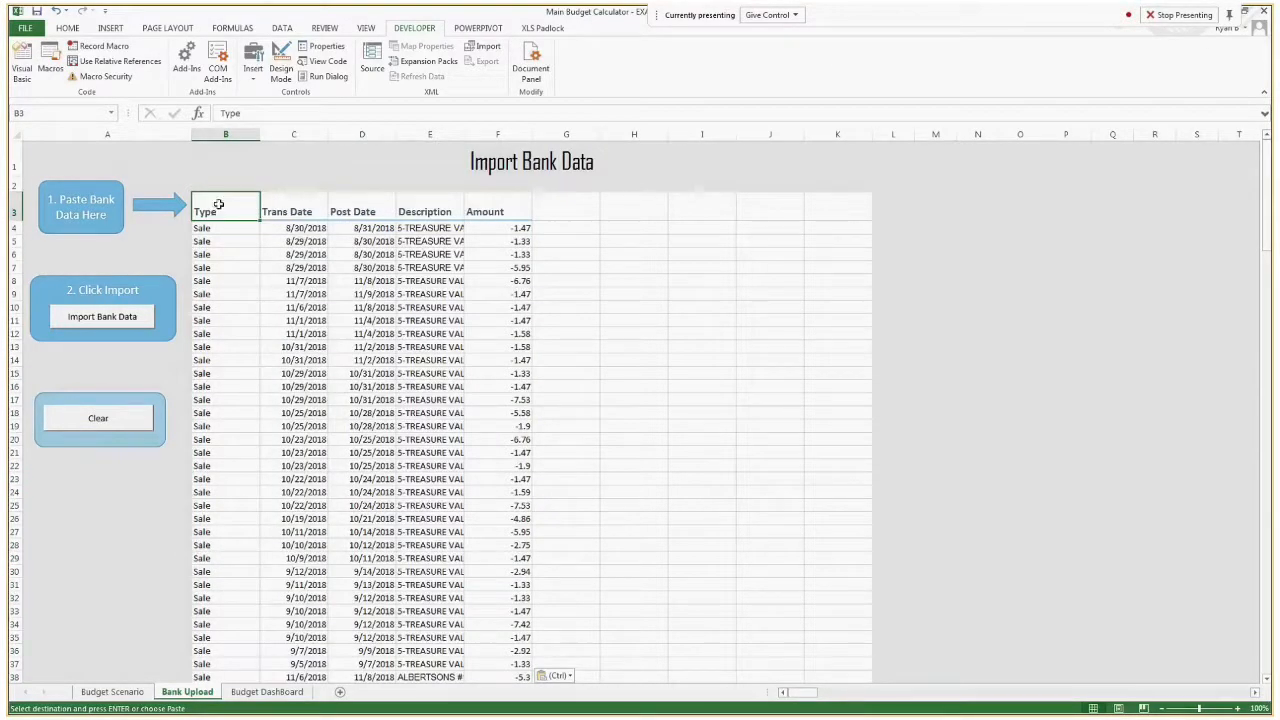
Check the header row from Type to Amount and clear the pasted bank data from the sheet.
drag(217, 206, 500, 212)
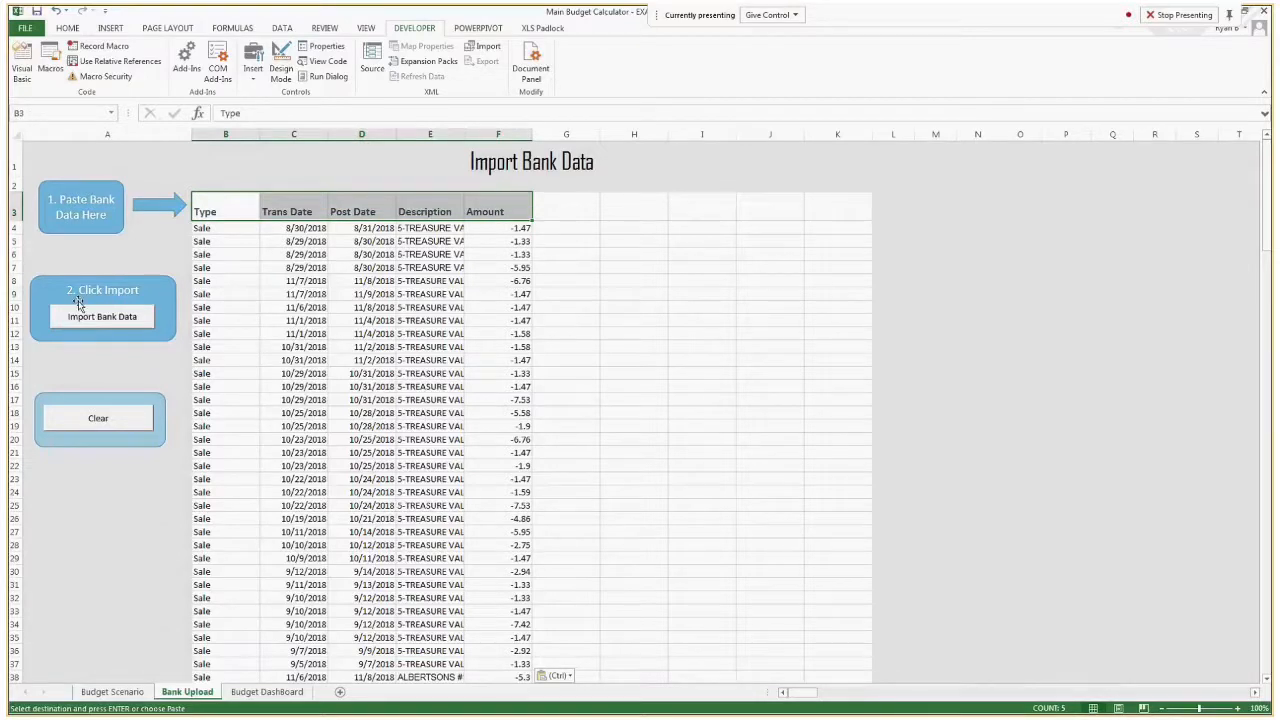
click(256, 228)
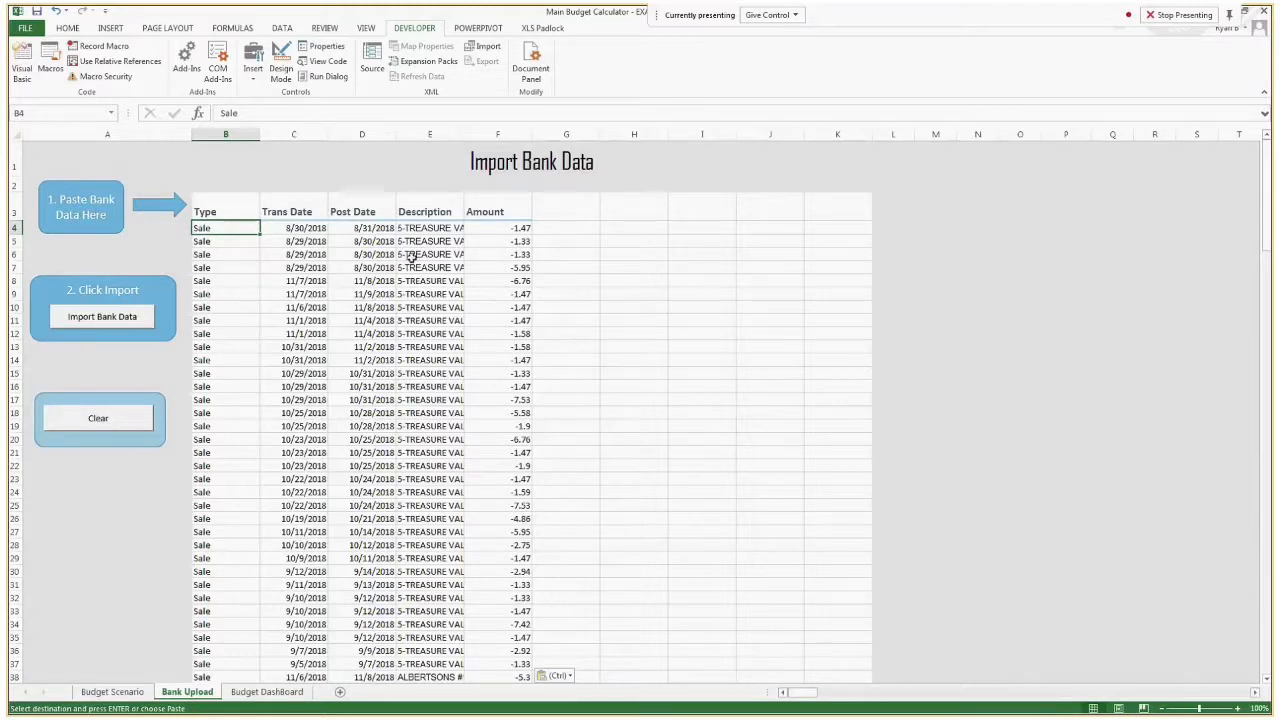
click(314, 207)
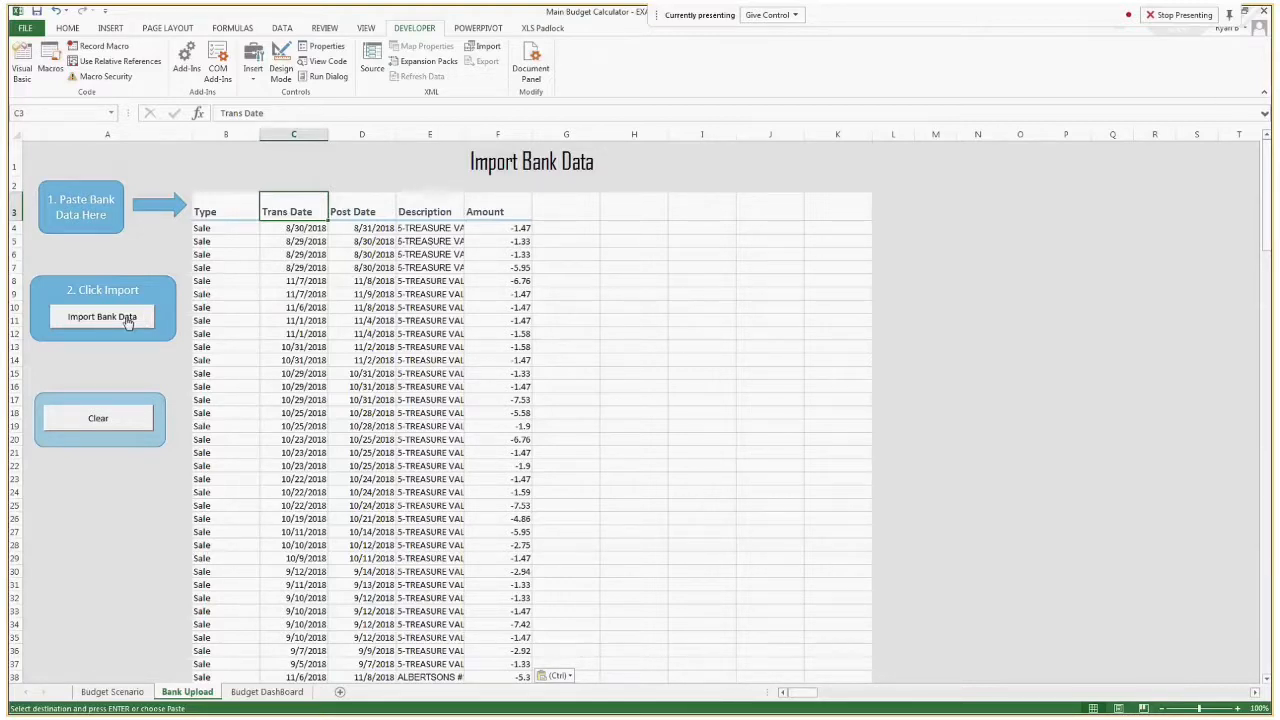
click(113, 420)
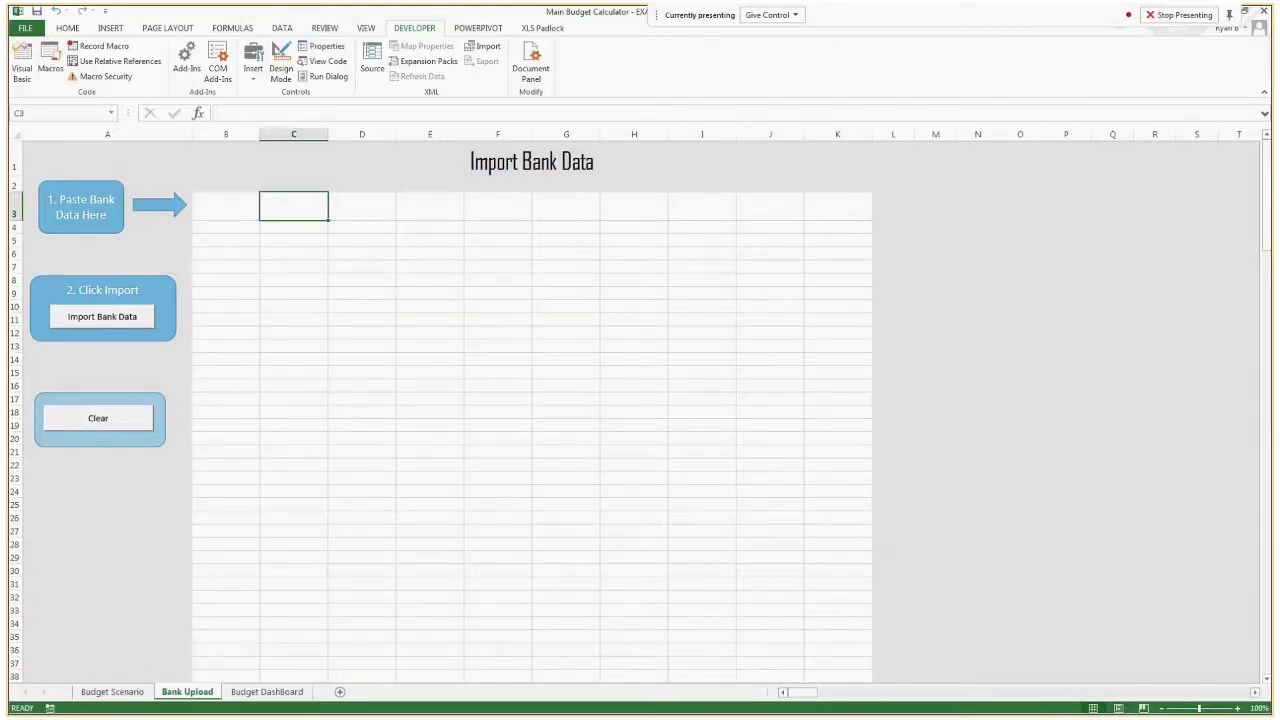
Fetch the bank statement data from its source window once more and paste it into the emptied import area at B3.
key(alt+Tab)
key(alt+Tab)
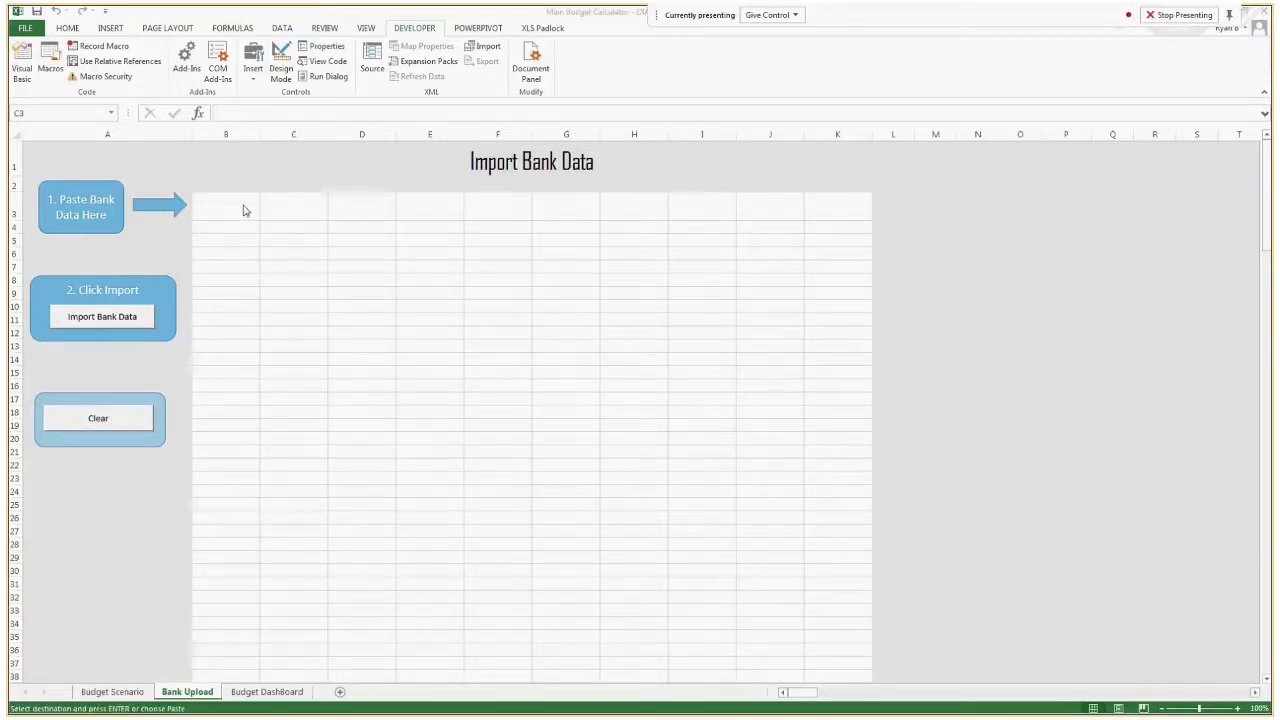
click(246, 211)
key(ctrl+v)
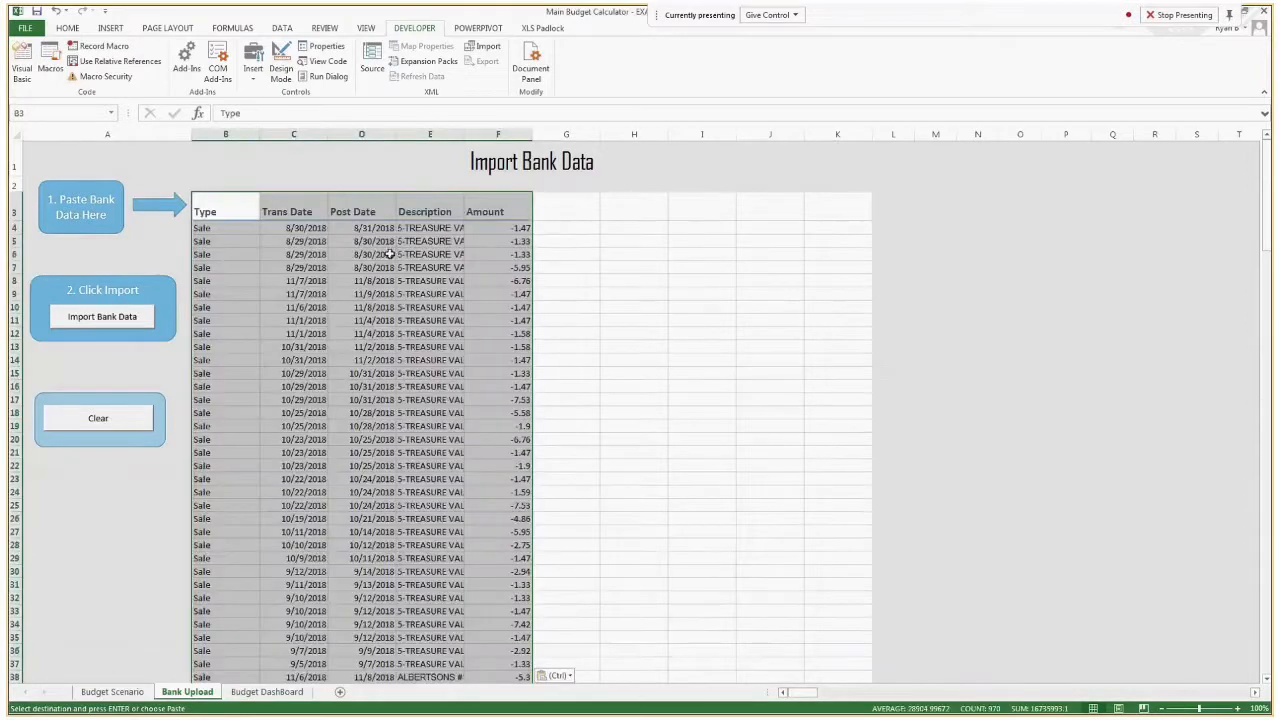
Start the bank data import with statement type Checking/Savings and statement format Amount (1 Column).
click(102, 317)
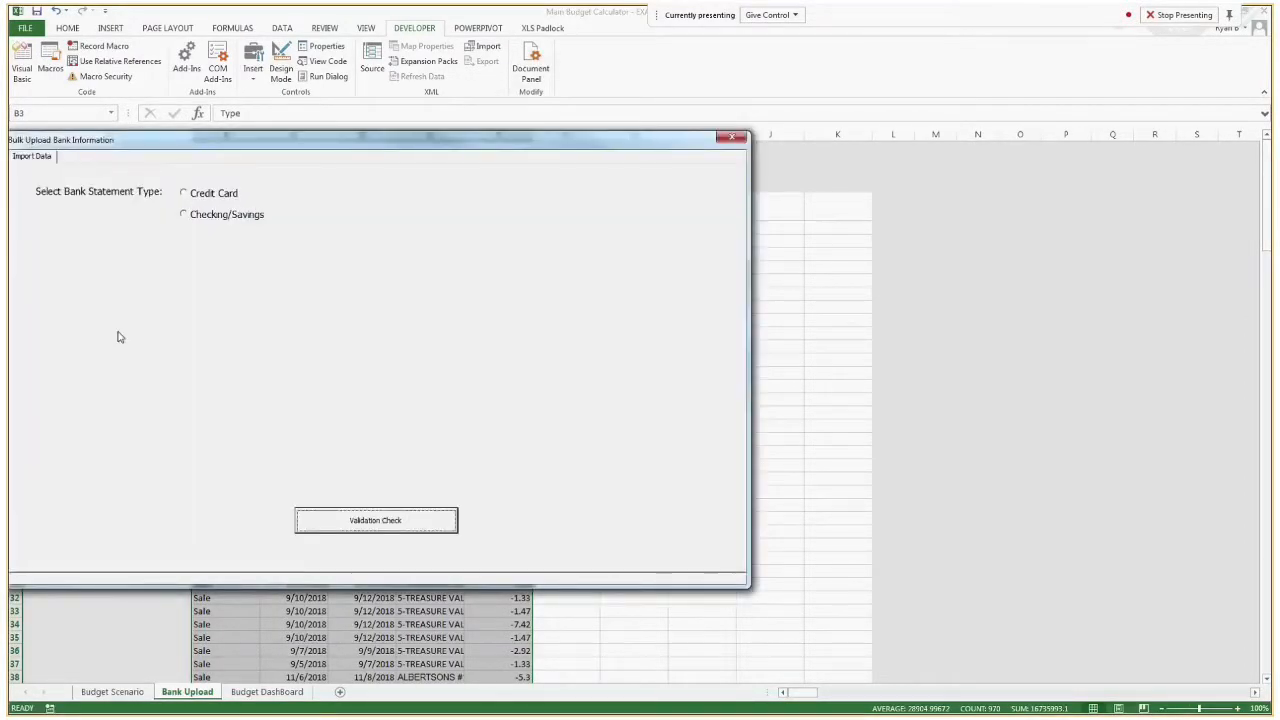
drag(303, 143, 462, 114)
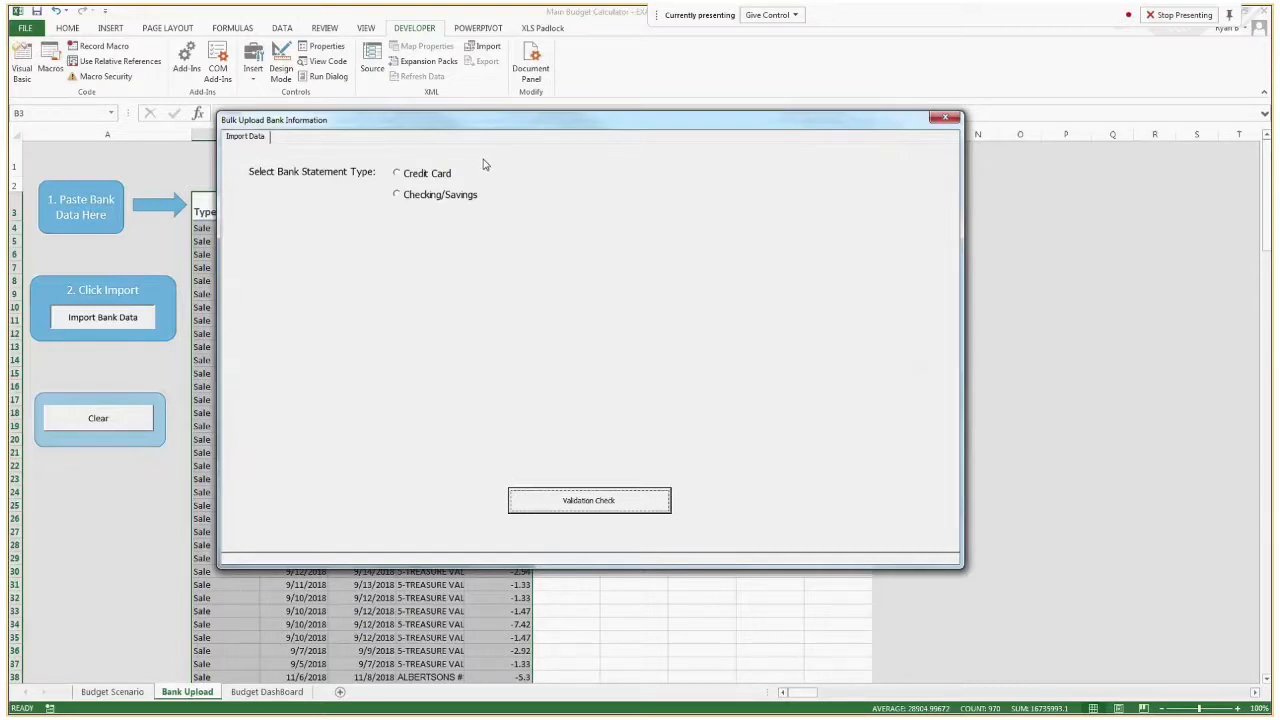
click(422, 203)
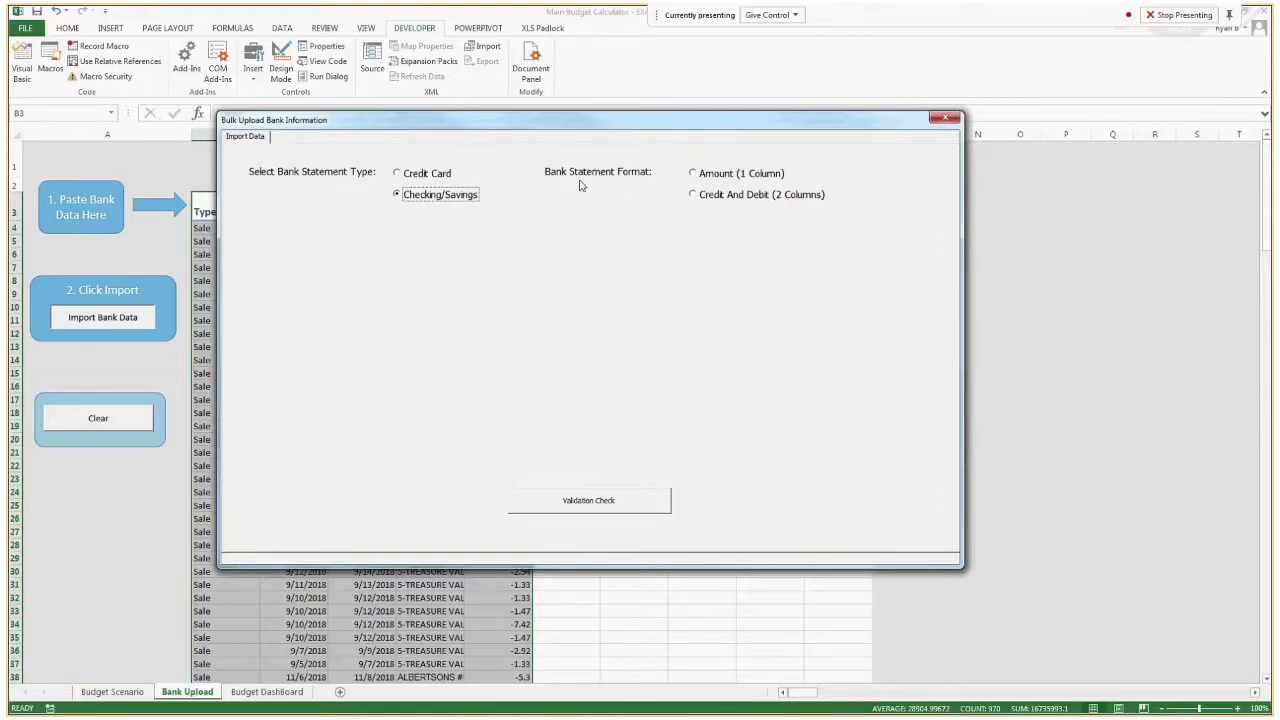
drag(624, 131, 583, 289)
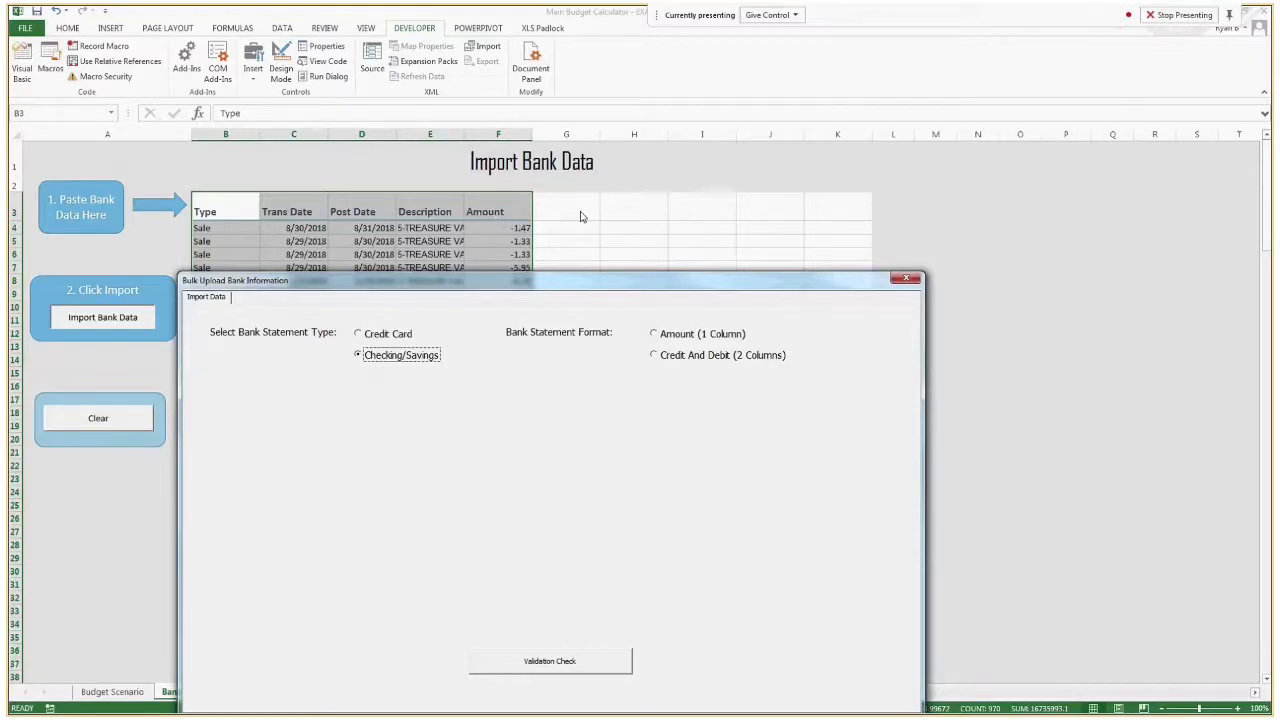
click(662, 334)
drag(692, 282, 889, 139)
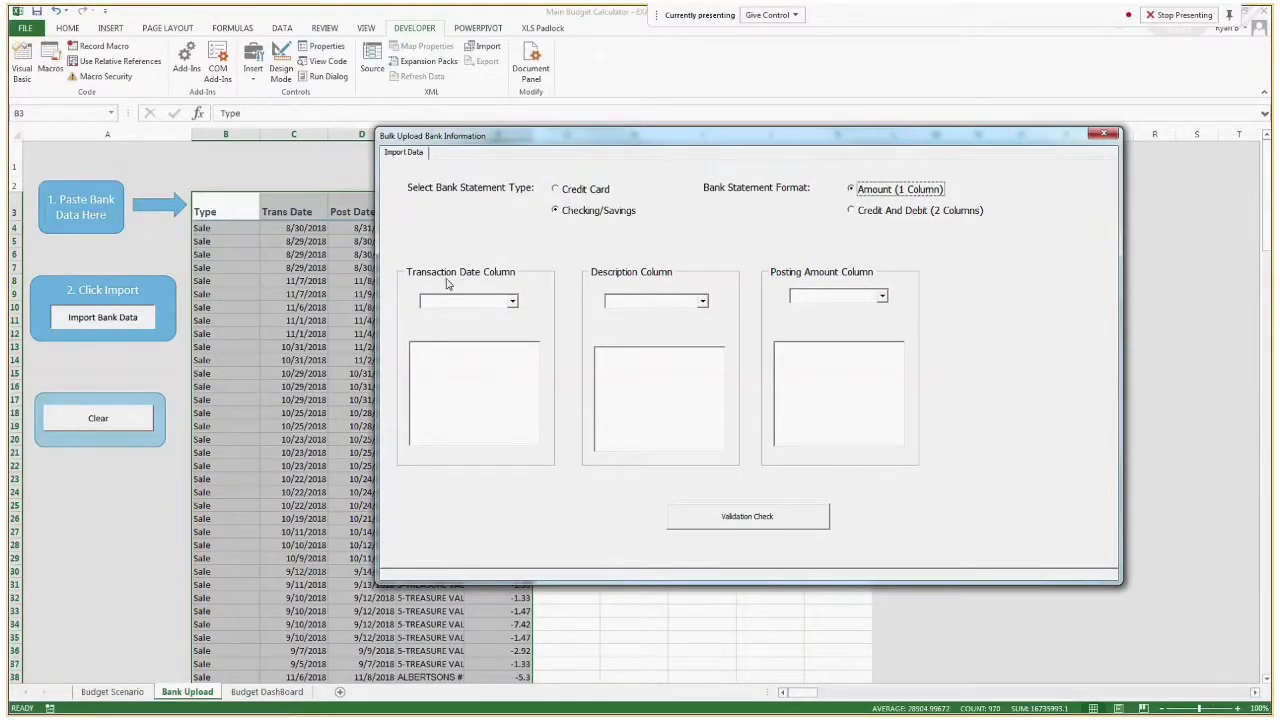
Set the transaction date column to Trans Date and check the previewed dates.
click(511, 302)
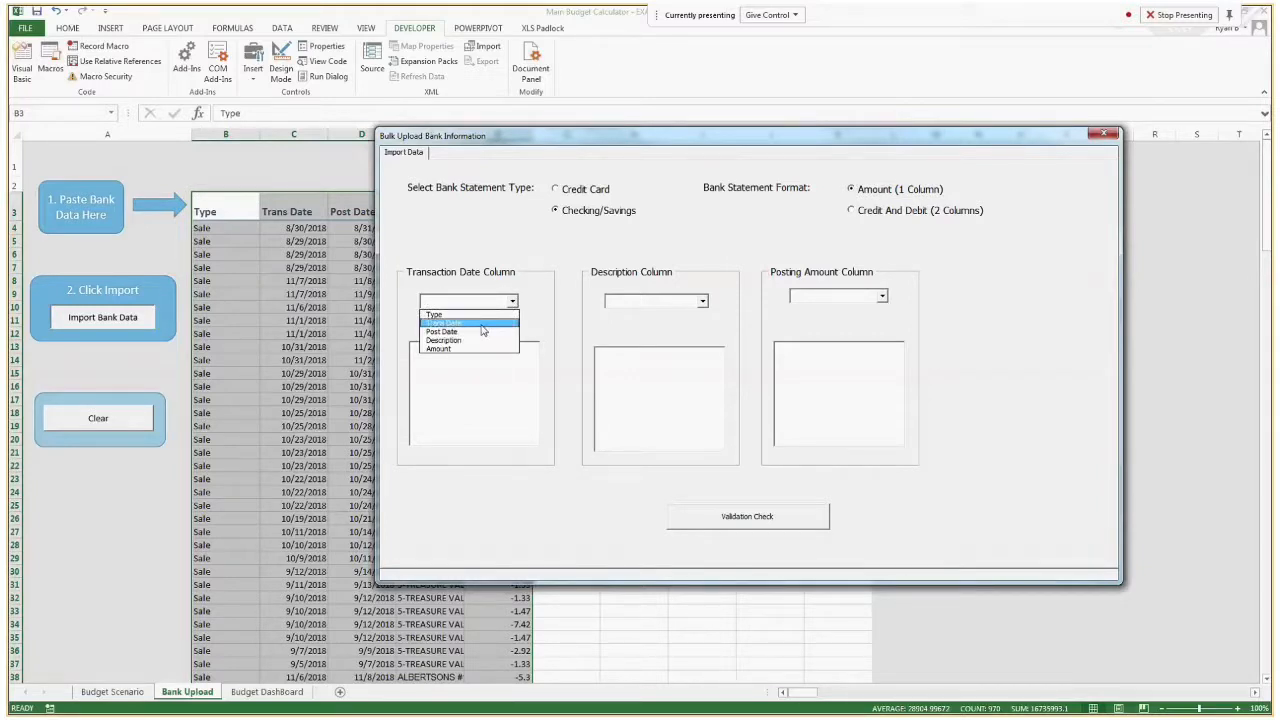
click(481, 325)
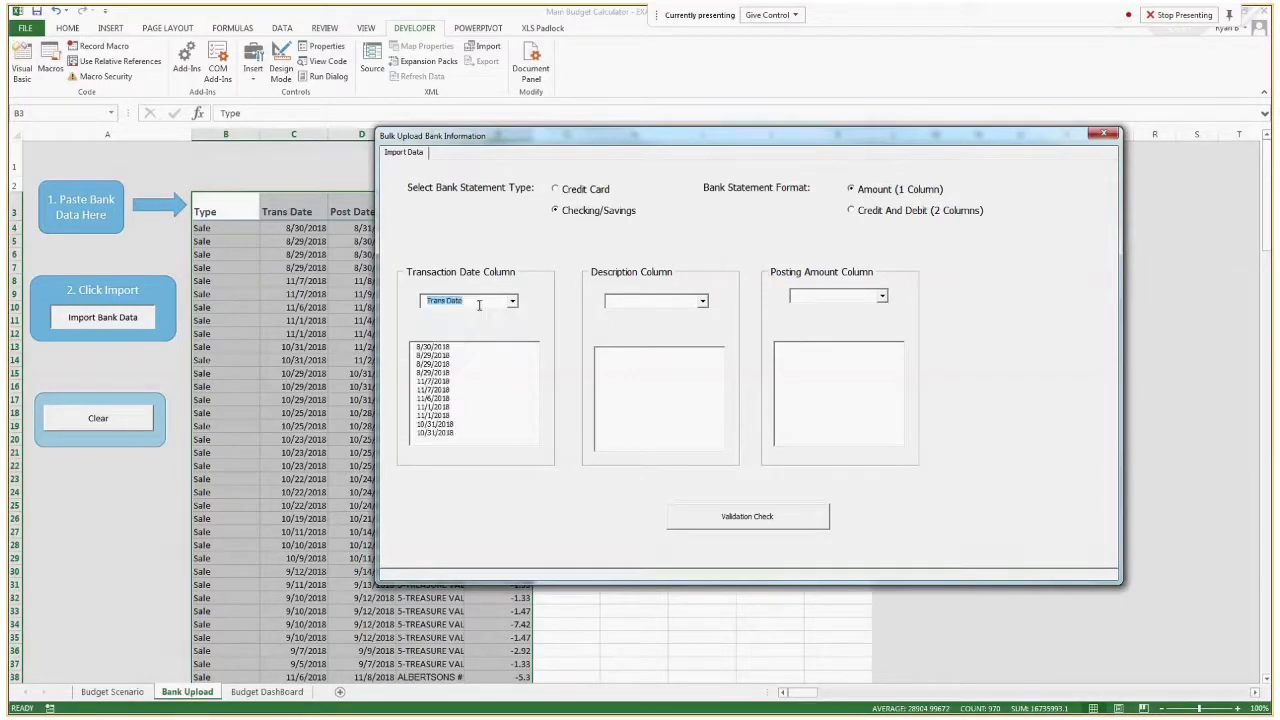
click(455, 357)
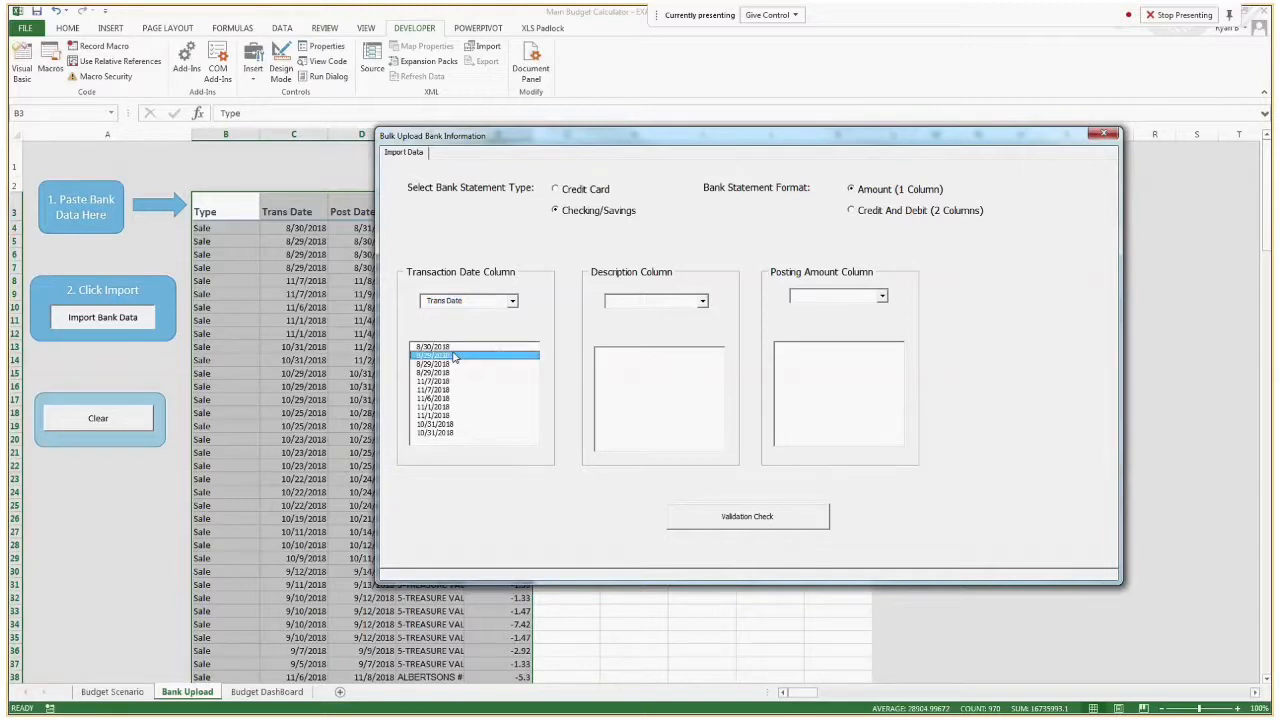
mouse_move(454, 353)
mouse_down()
mouse_move(464, 437)
mouse_move(462, 348)
mouse_up()
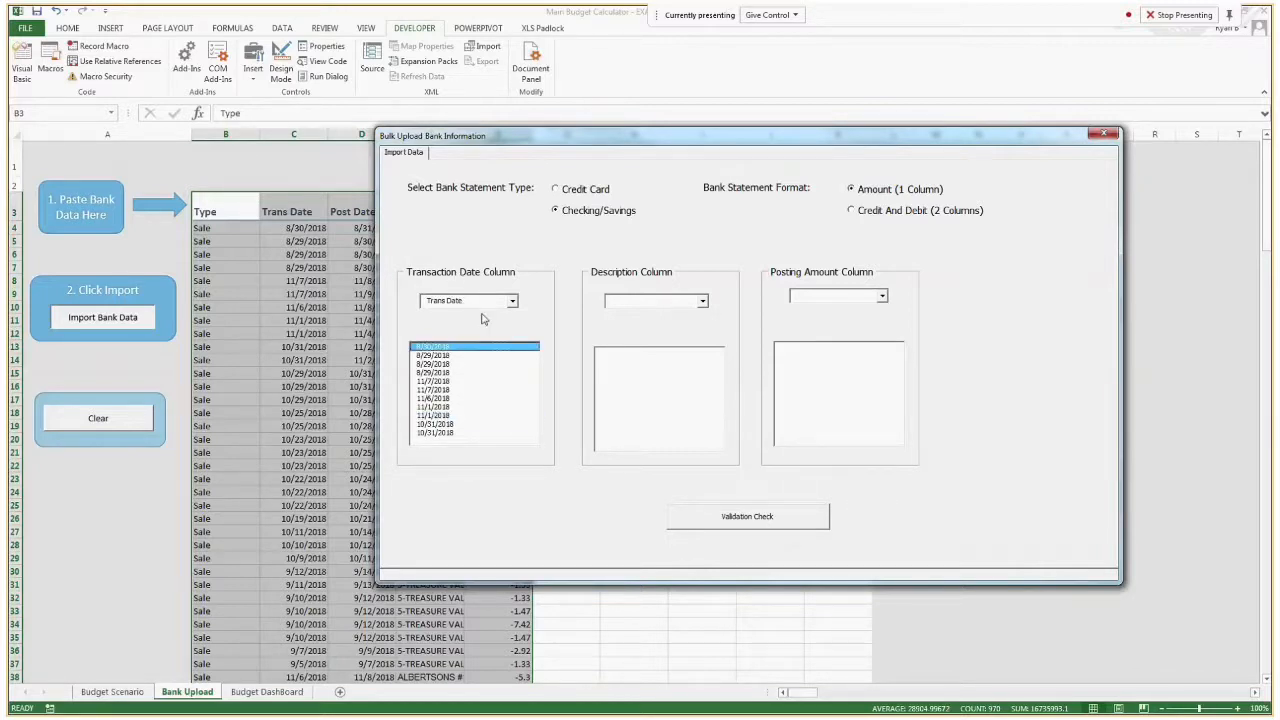
Try Description as the transaction date column, check its preview, and set the column back to Trans Date.
click(514, 302)
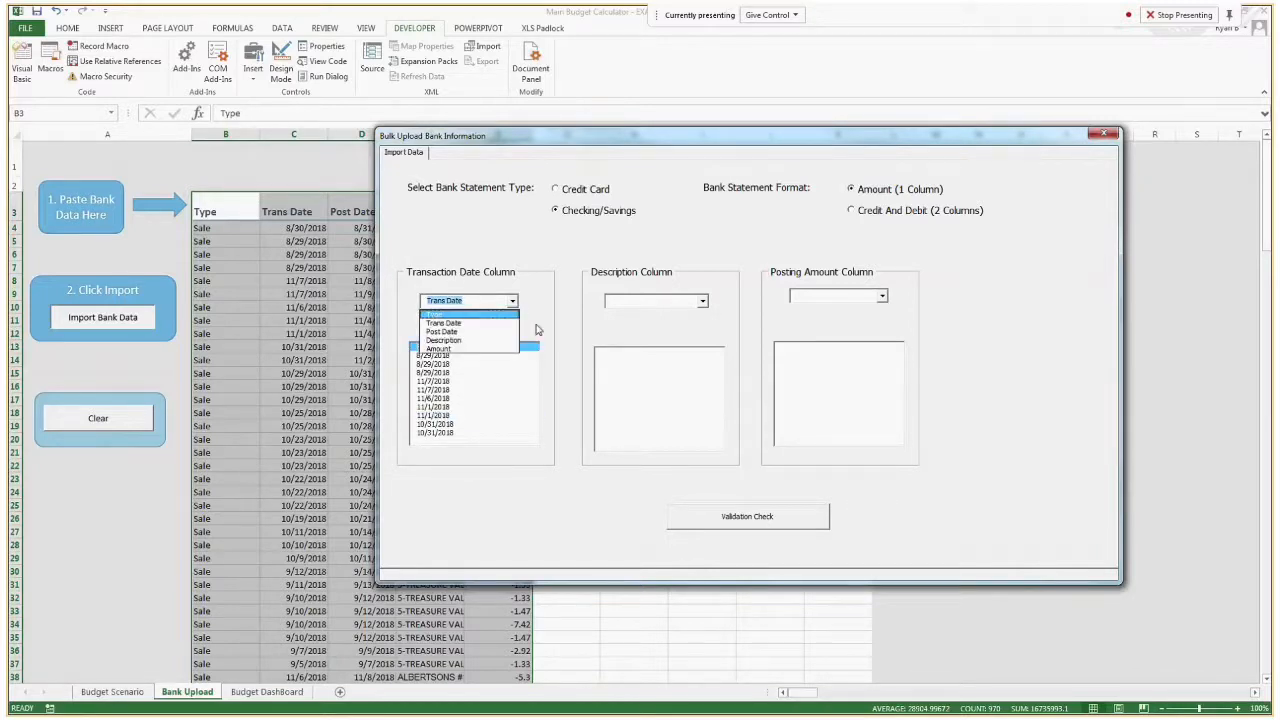
click(466, 340)
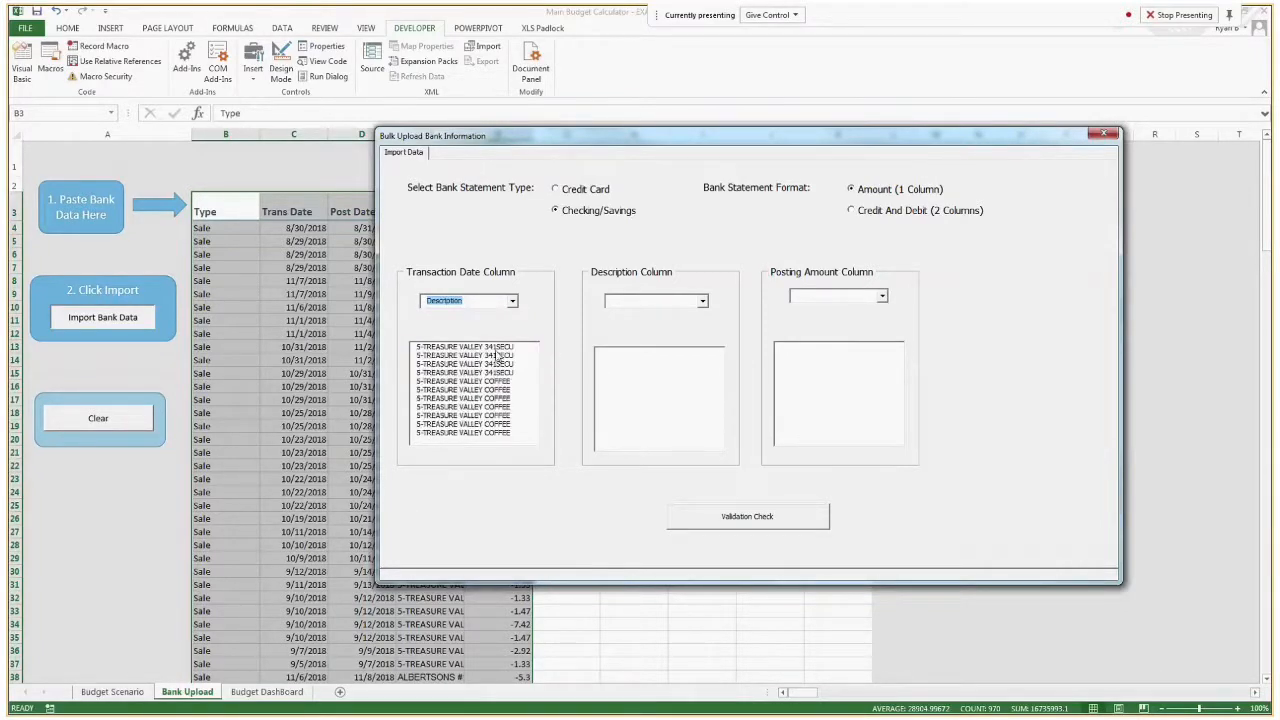
click(488, 397)
drag(488, 392, 494, 356)
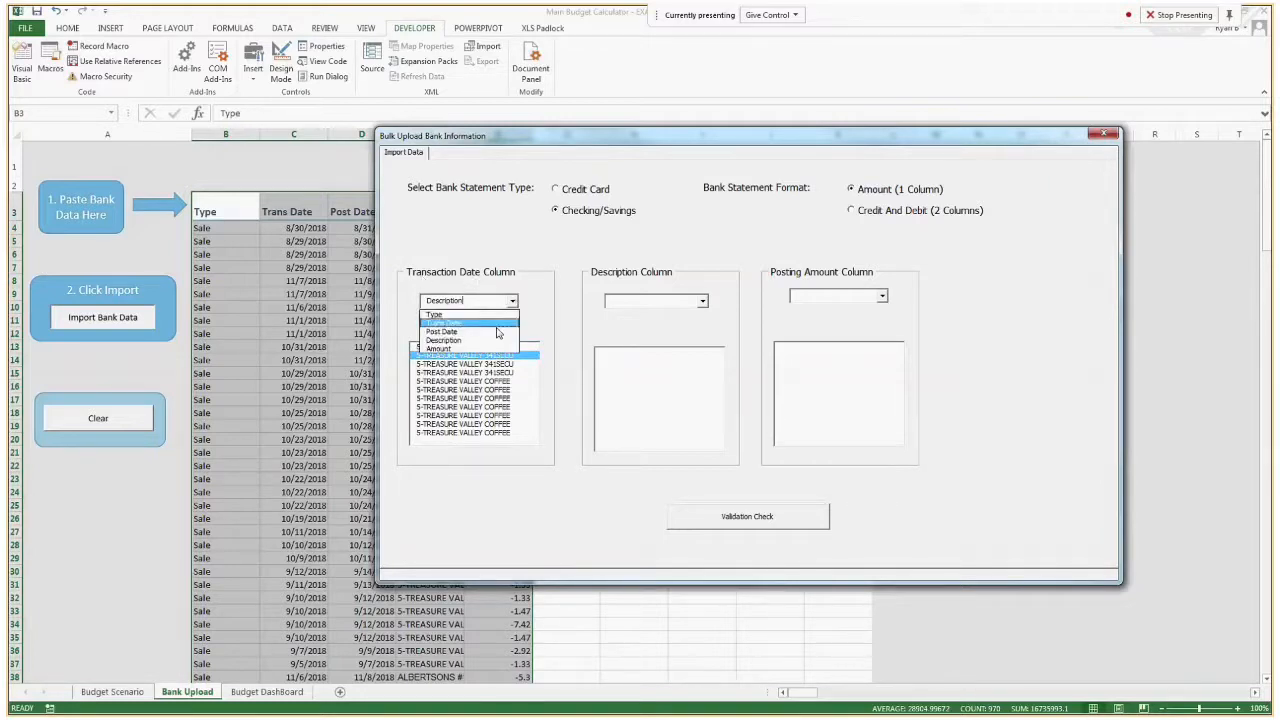
click(497, 325)
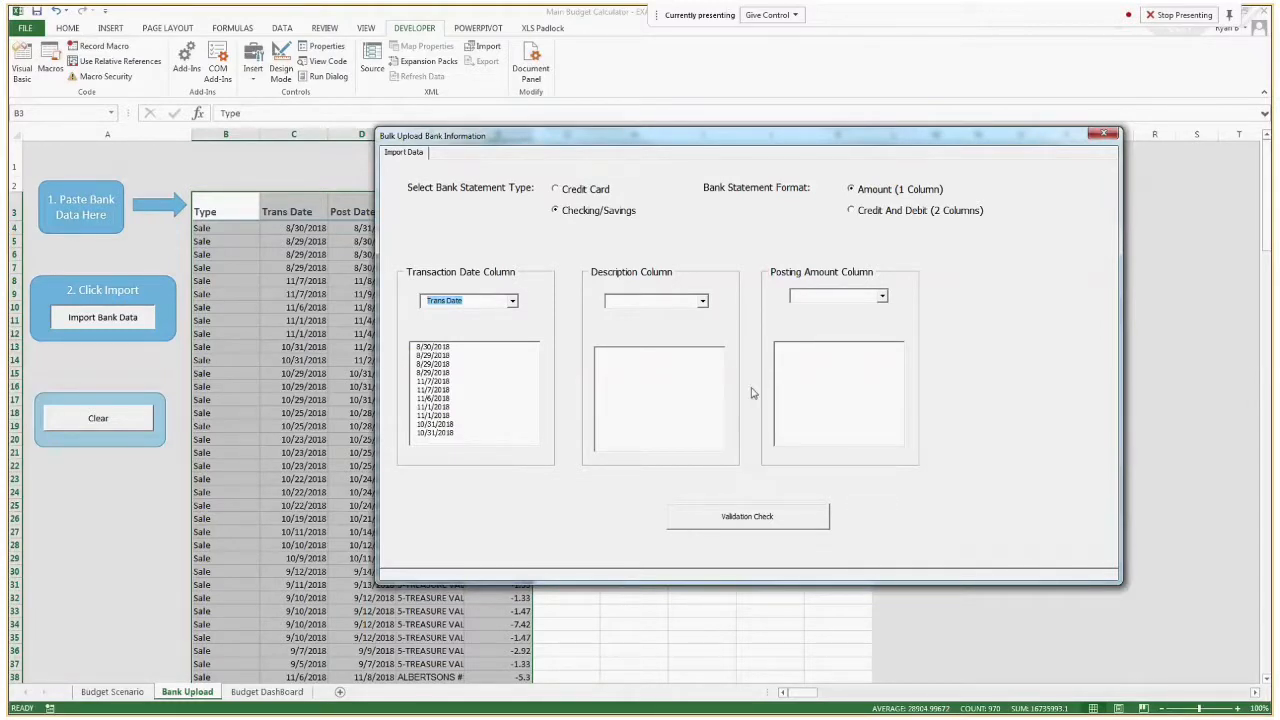
Map the description column to Description and the posting amount column to Amount.
click(702, 301)
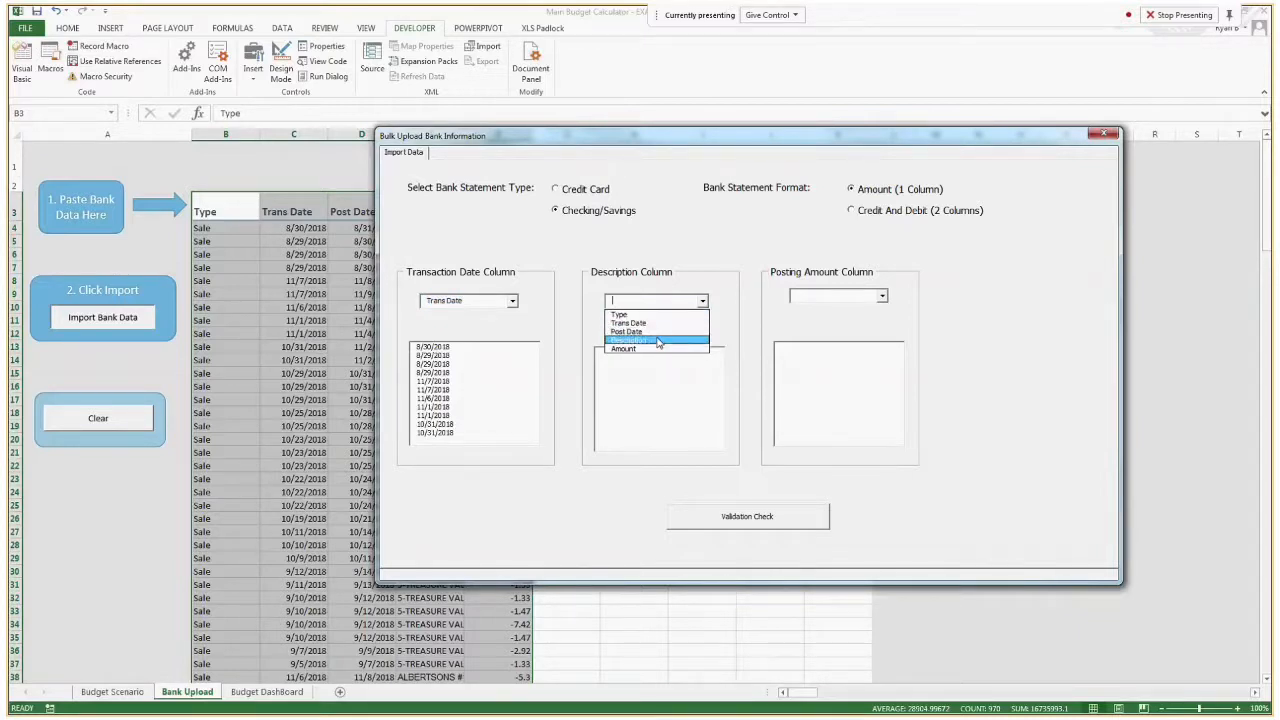
click(658, 341)
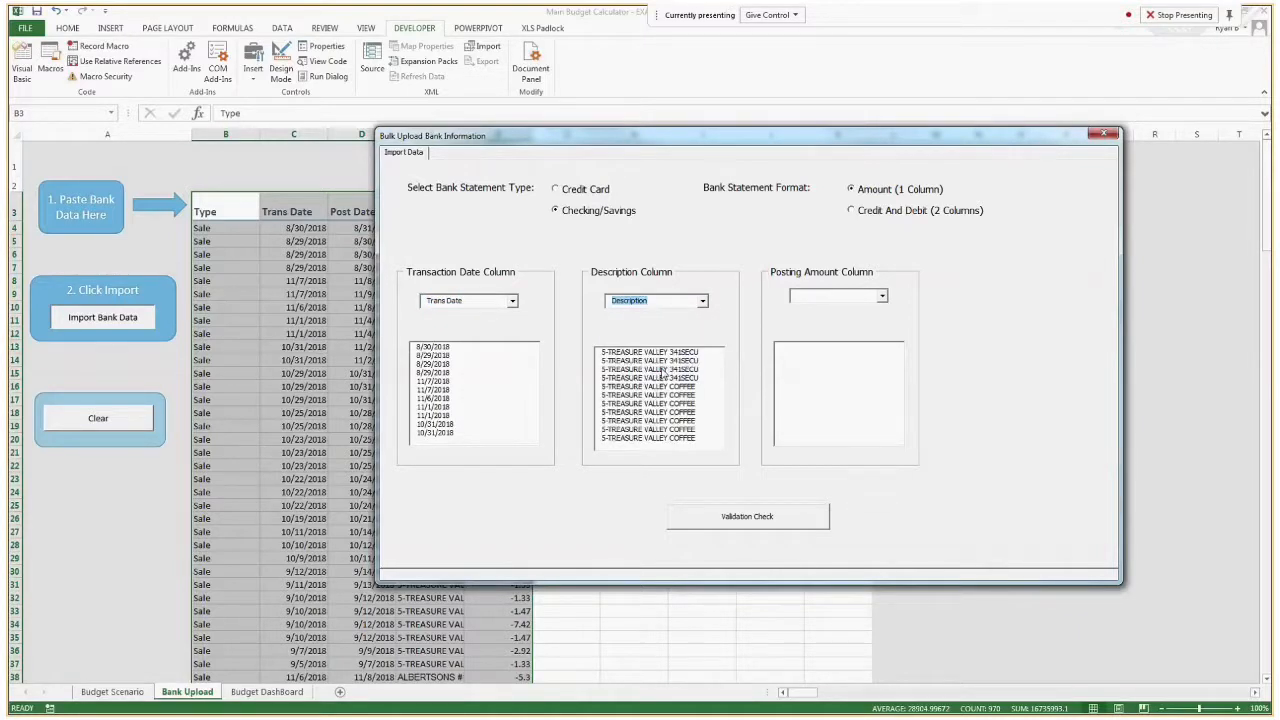
drag(430, 136, 526, 225)
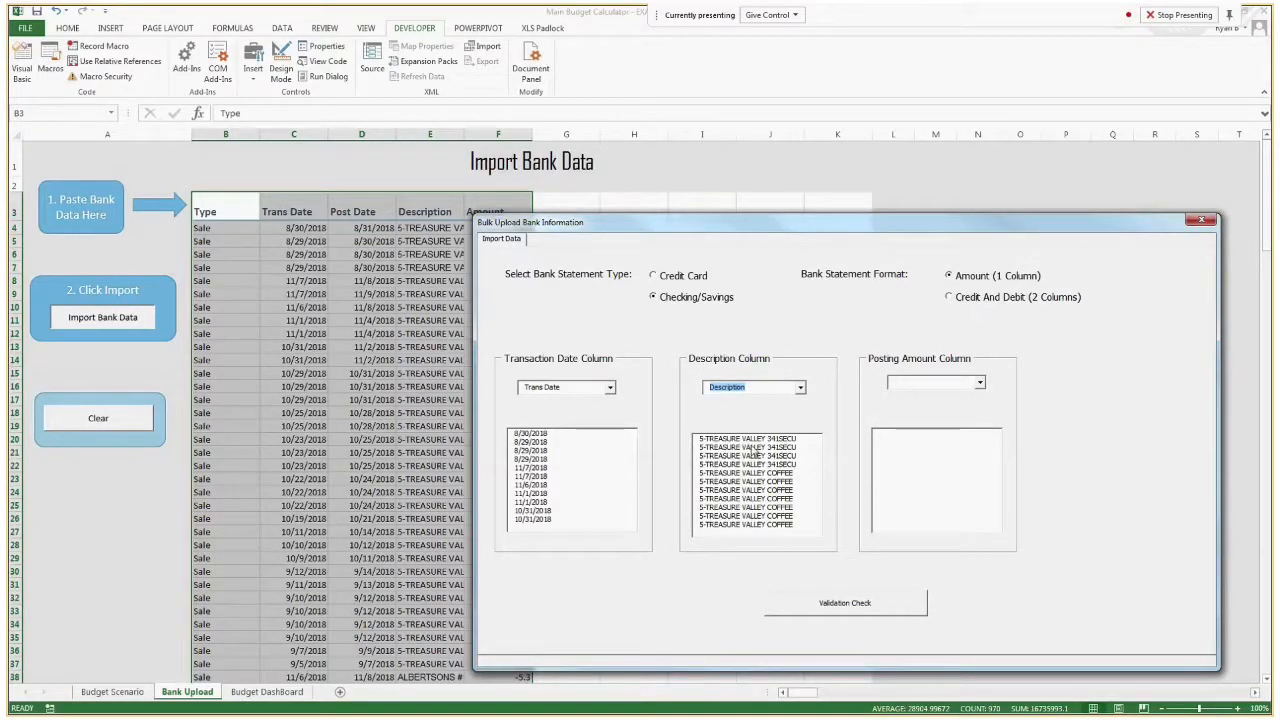
drag(641, 231, 457, 152)
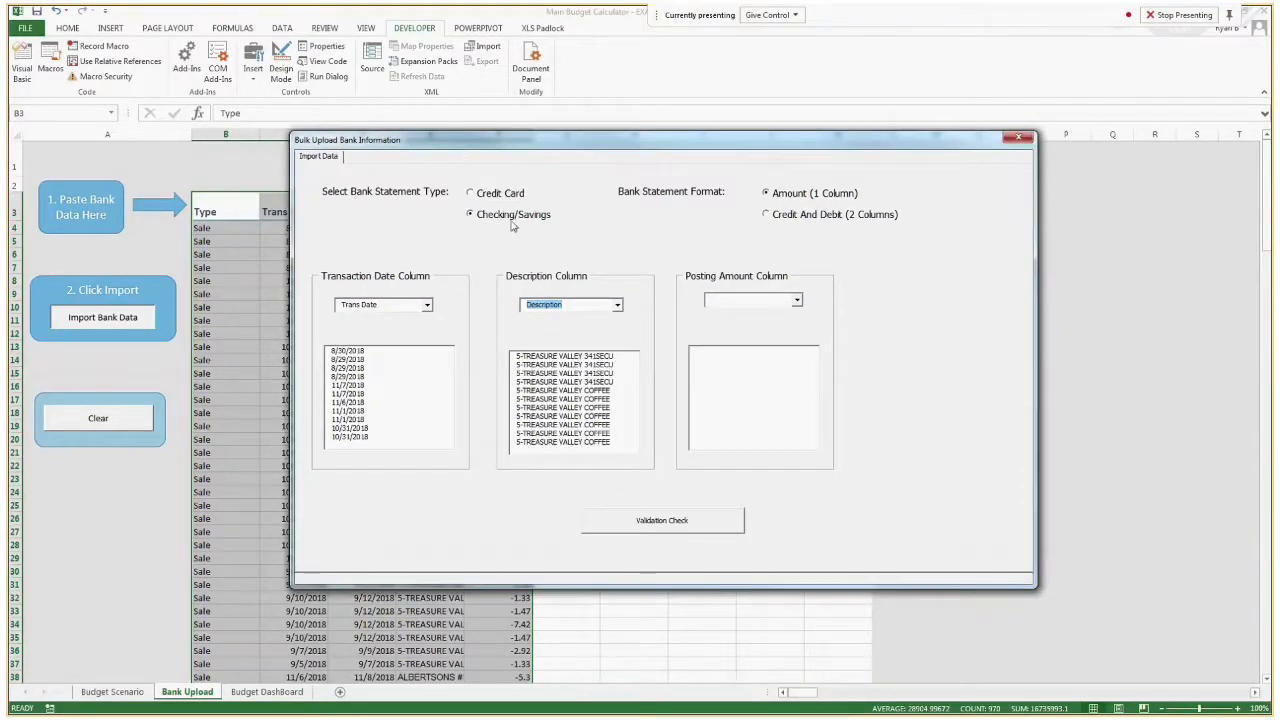
click(797, 301)
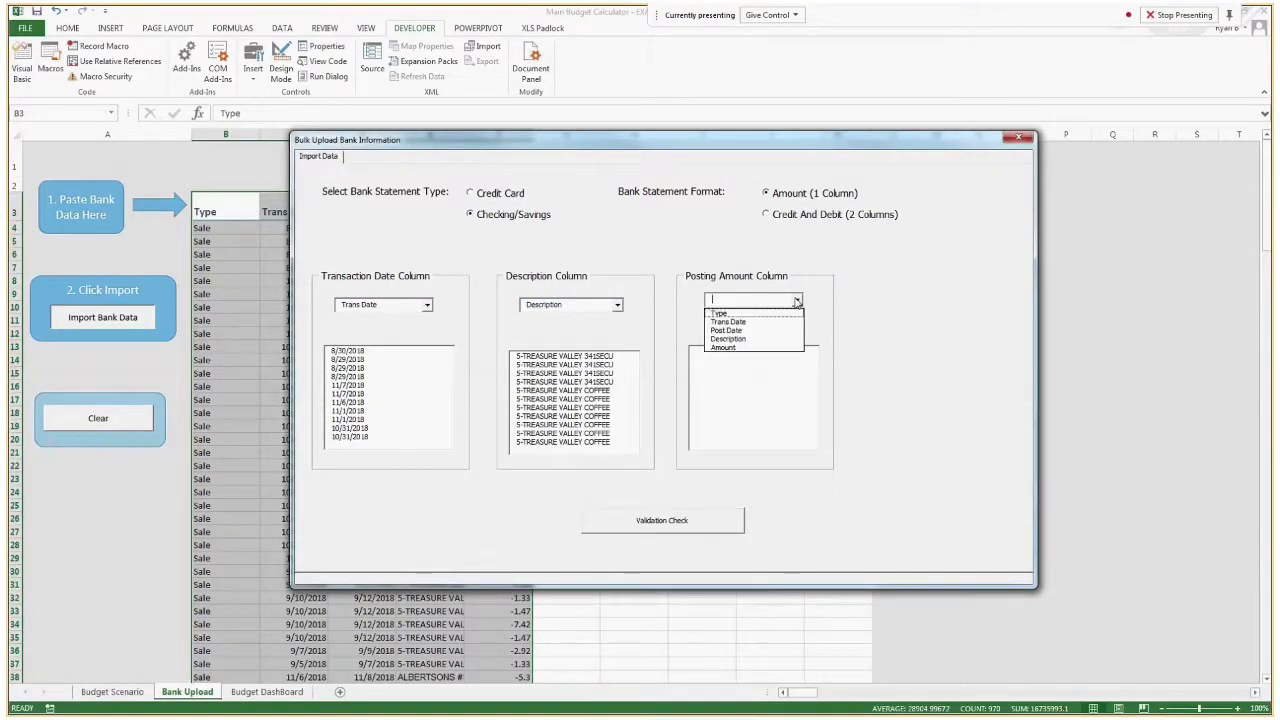
click(735, 347)
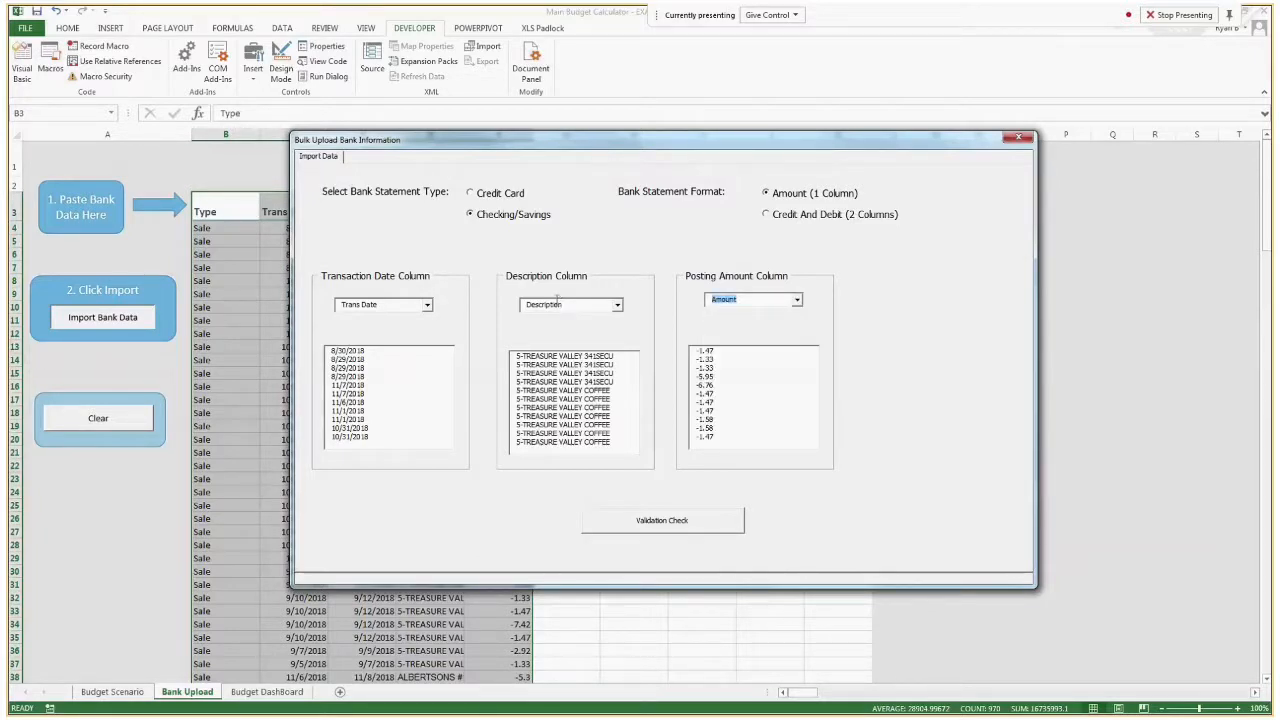
Run the validation check on the mapped columns and review the spend transactions listed for upload.
click(708, 526)
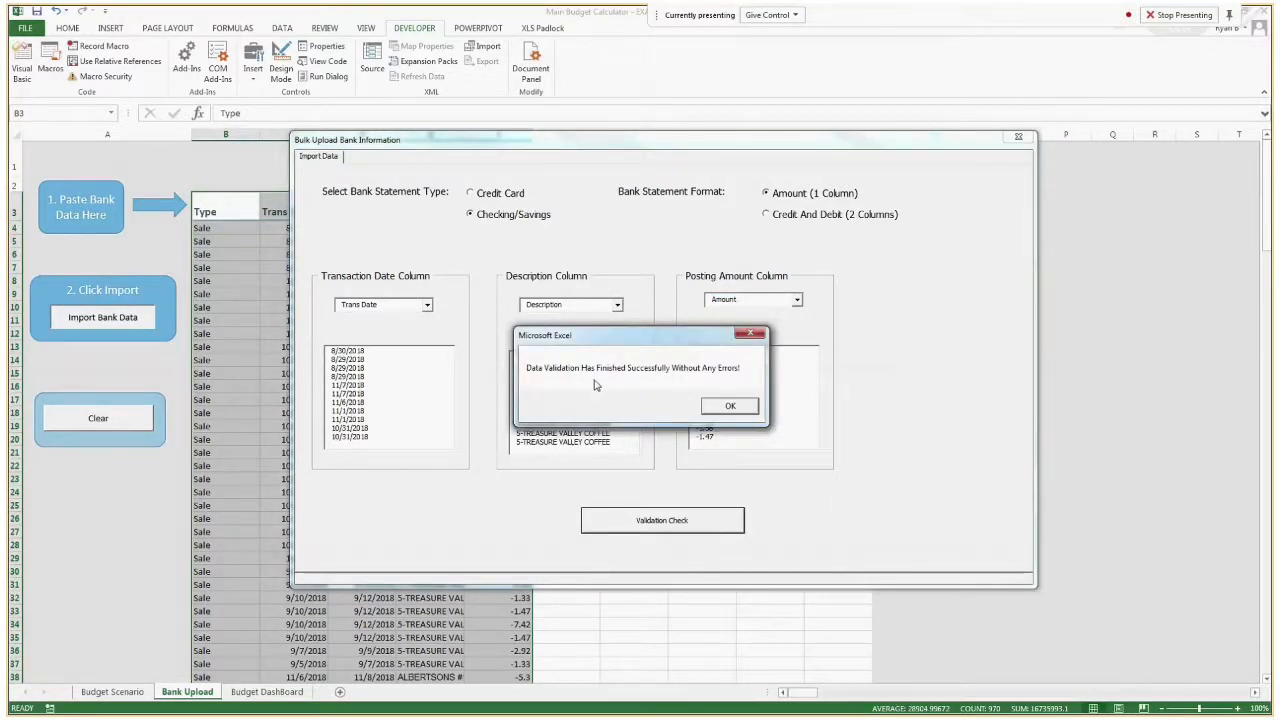
click(731, 407)
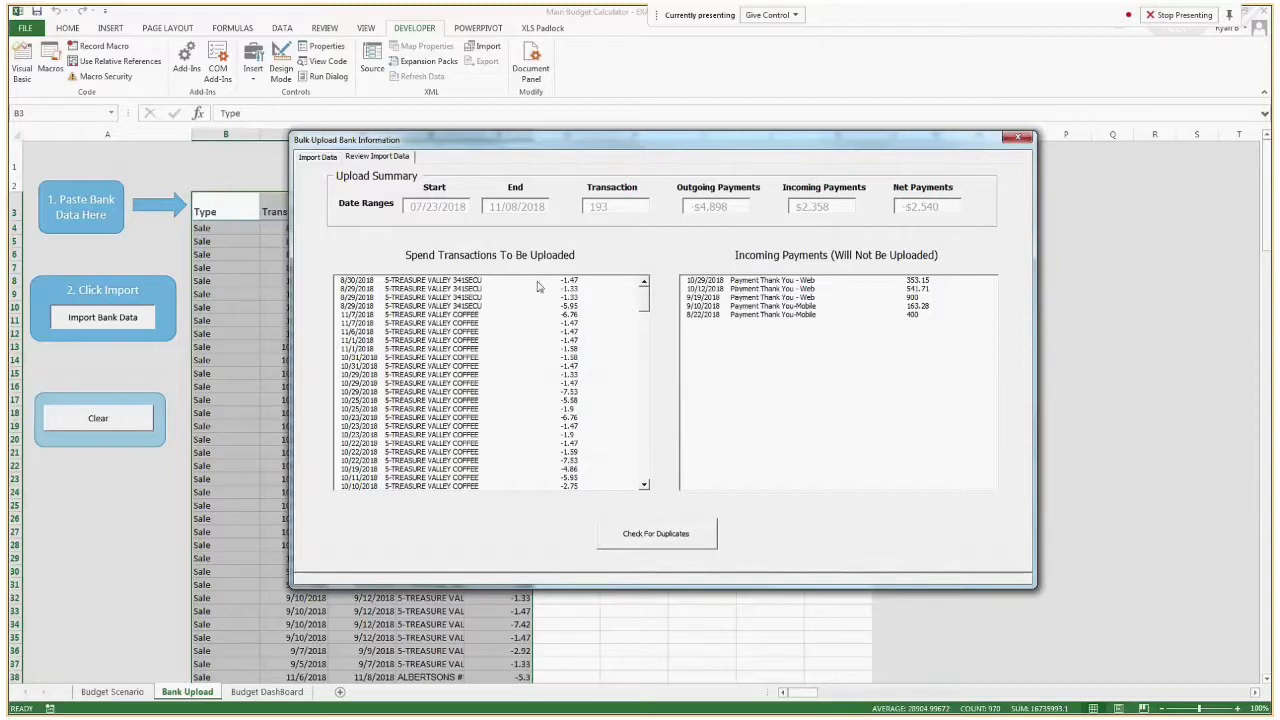
mouse_move(537, 281)
mouse_down()
mouse_move(561, 300)
mouse_move(553, 270)
mouse_up()
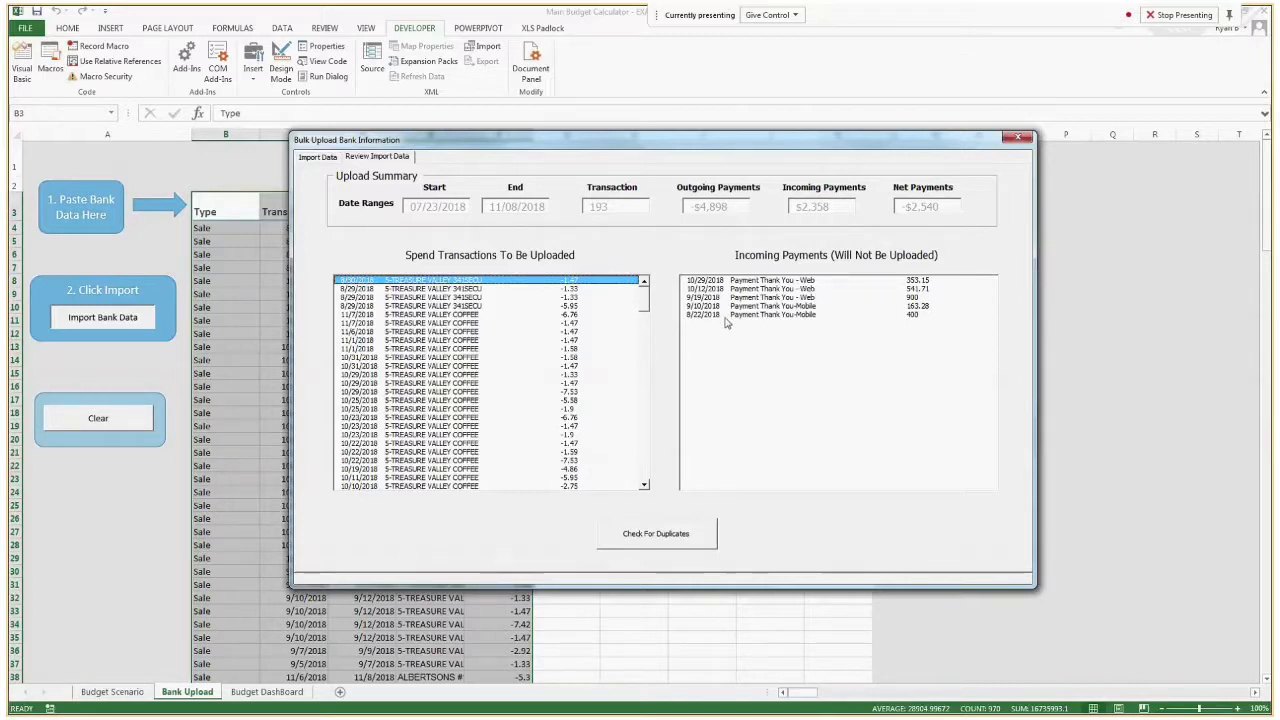
Check the reviewed transactions for duplicates and upload the unique spend data, closing the classification form that opens.
click(655, 534)
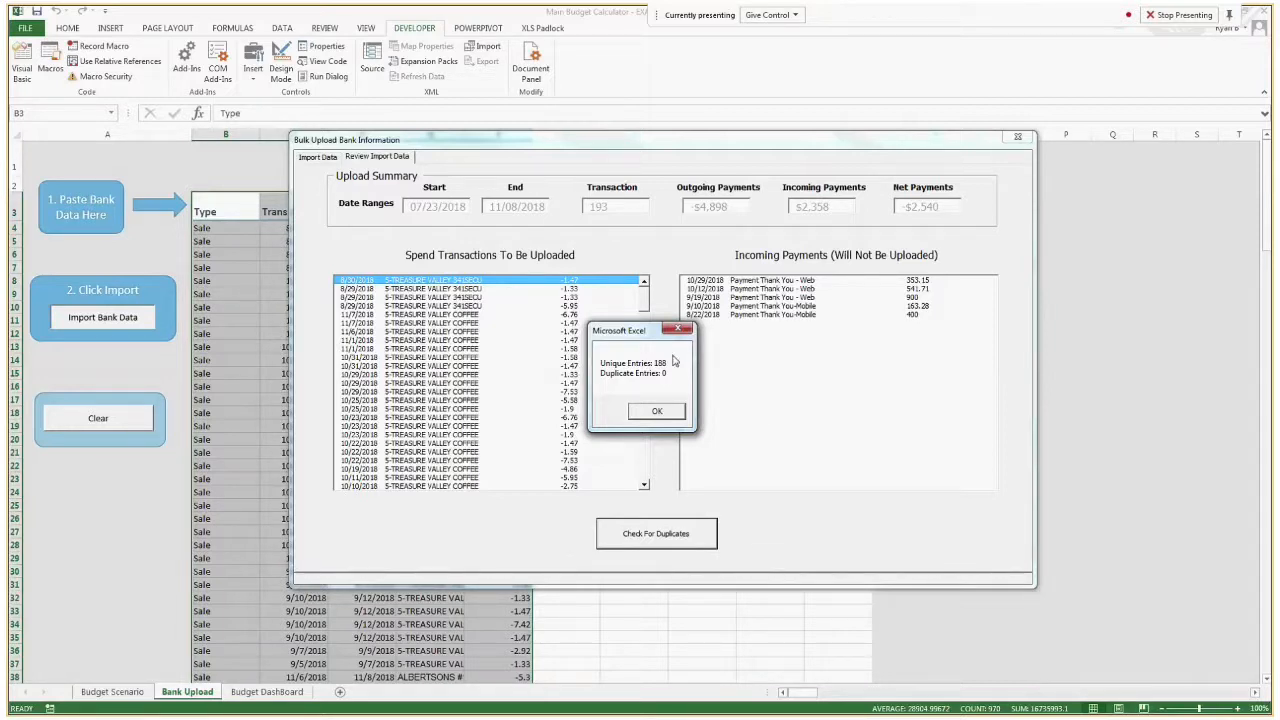
click(668, 412)
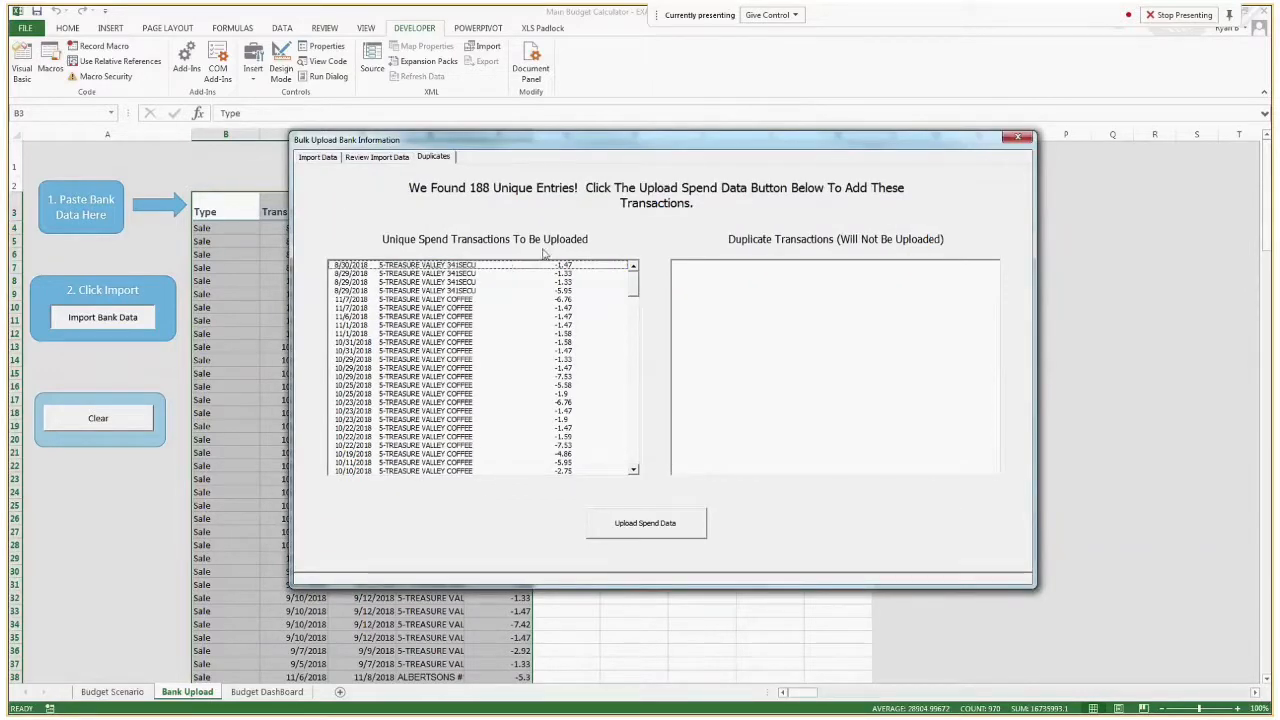
click(665, 527)
click(665, 405)
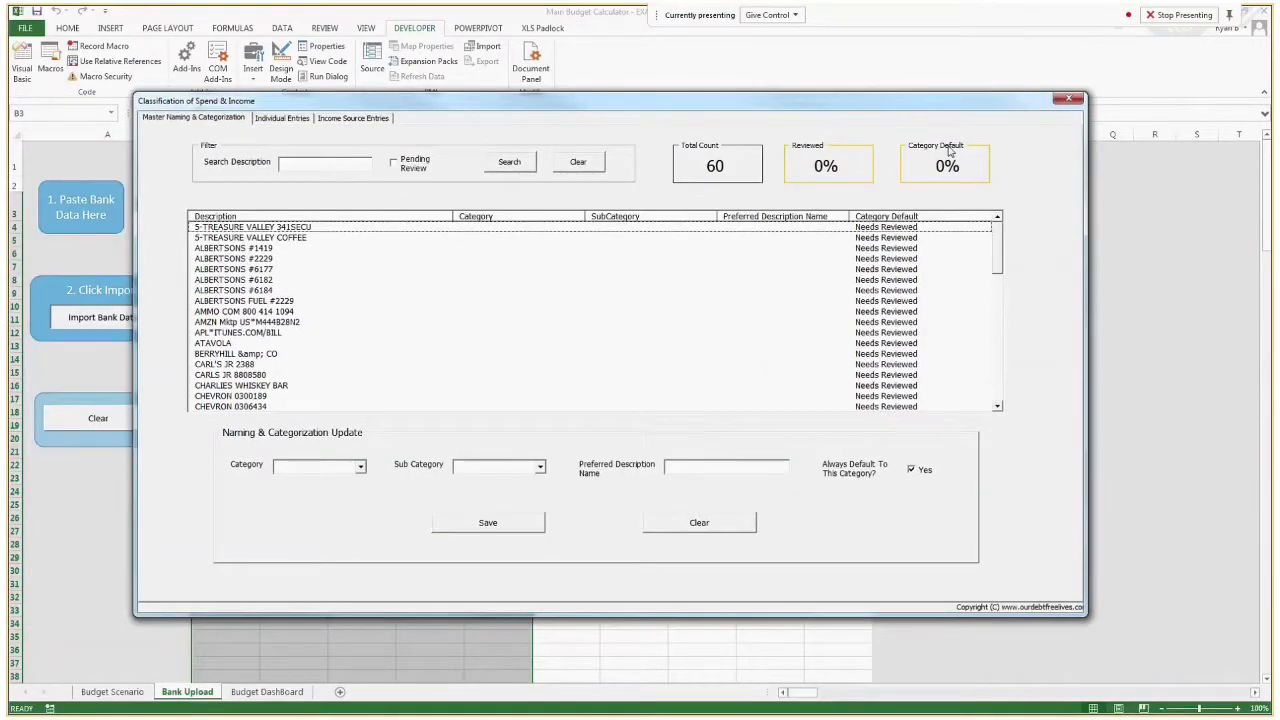
click(1072, 100)
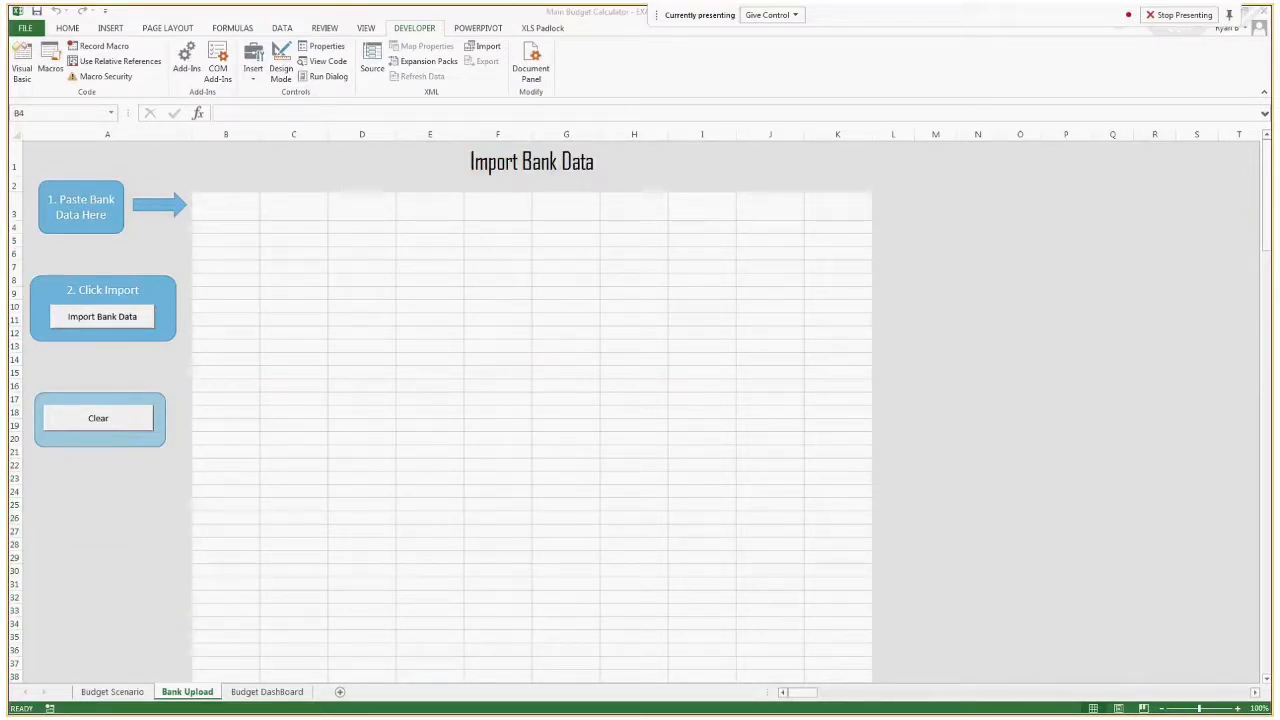
Copy the bank statement with Date, Description and Amount columns and paste it into the Bank Upload sheet from cell B3.
key(ctrl+c)
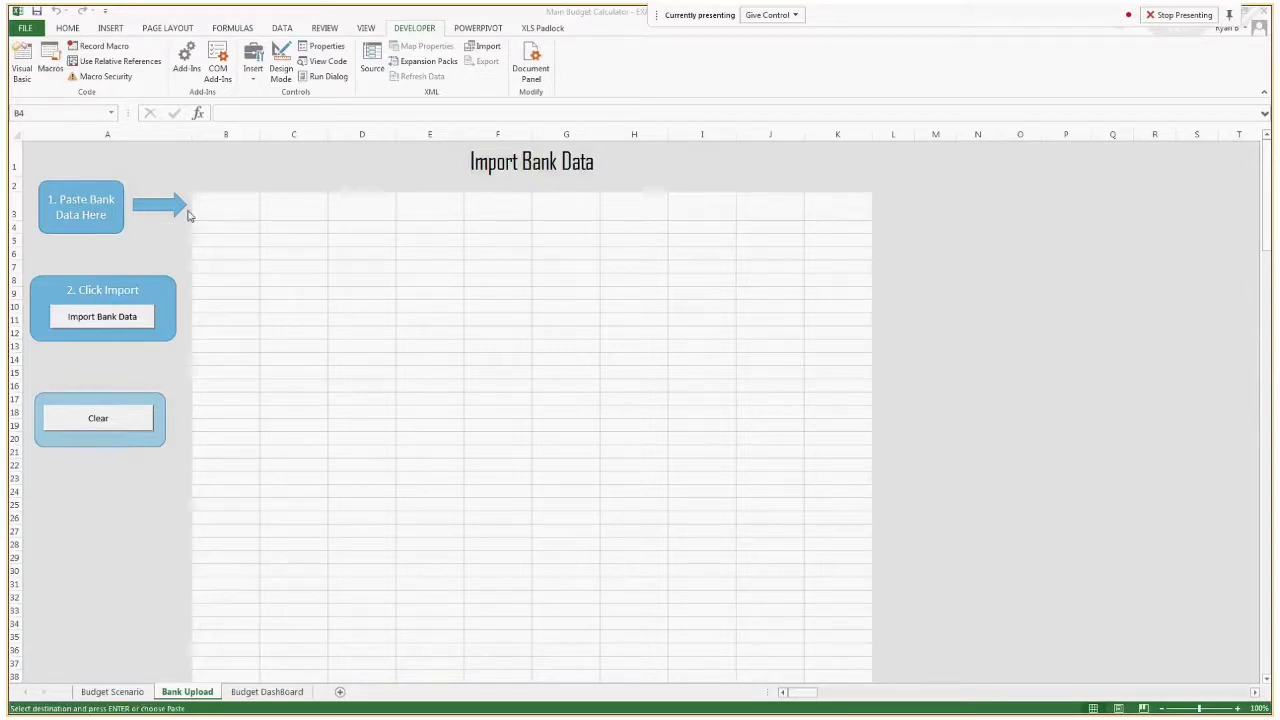
click(230, 214)
key(ctrl+v)
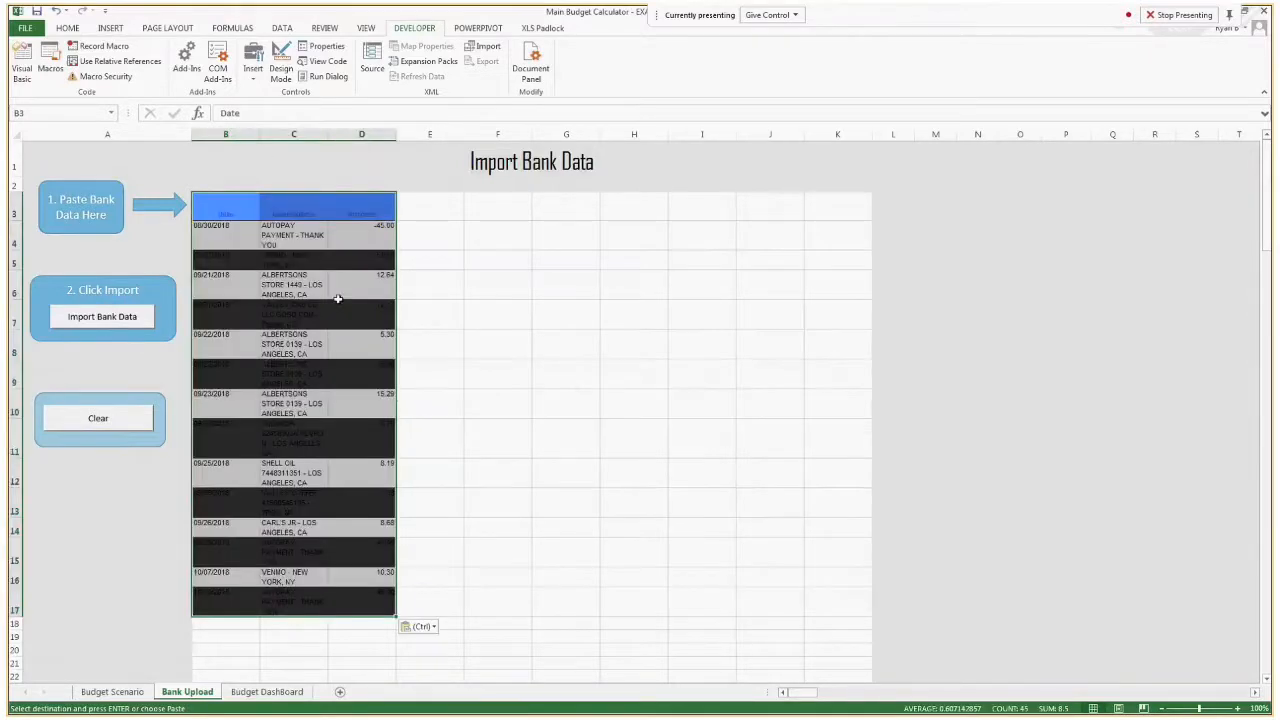
Start the bank data import as a Credit Card statement in the Amount (1 Column) format.
click(130, 323)
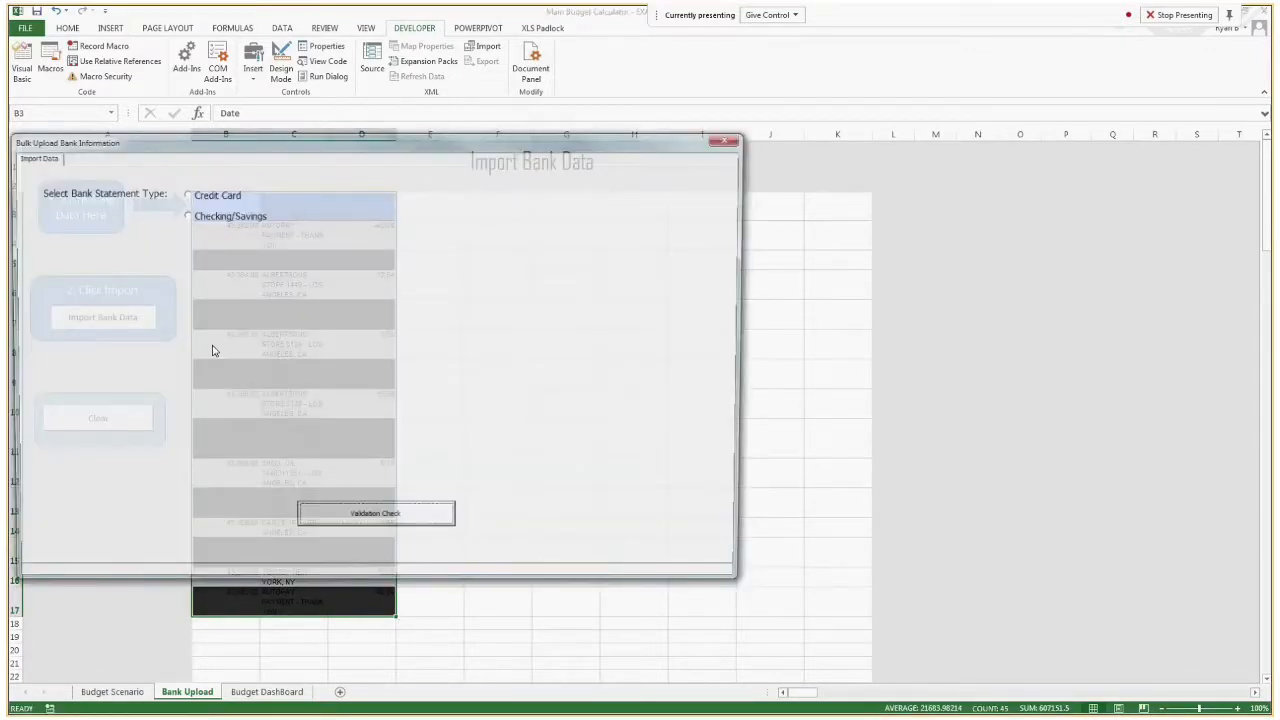
drag(267, 136, 481, 152)
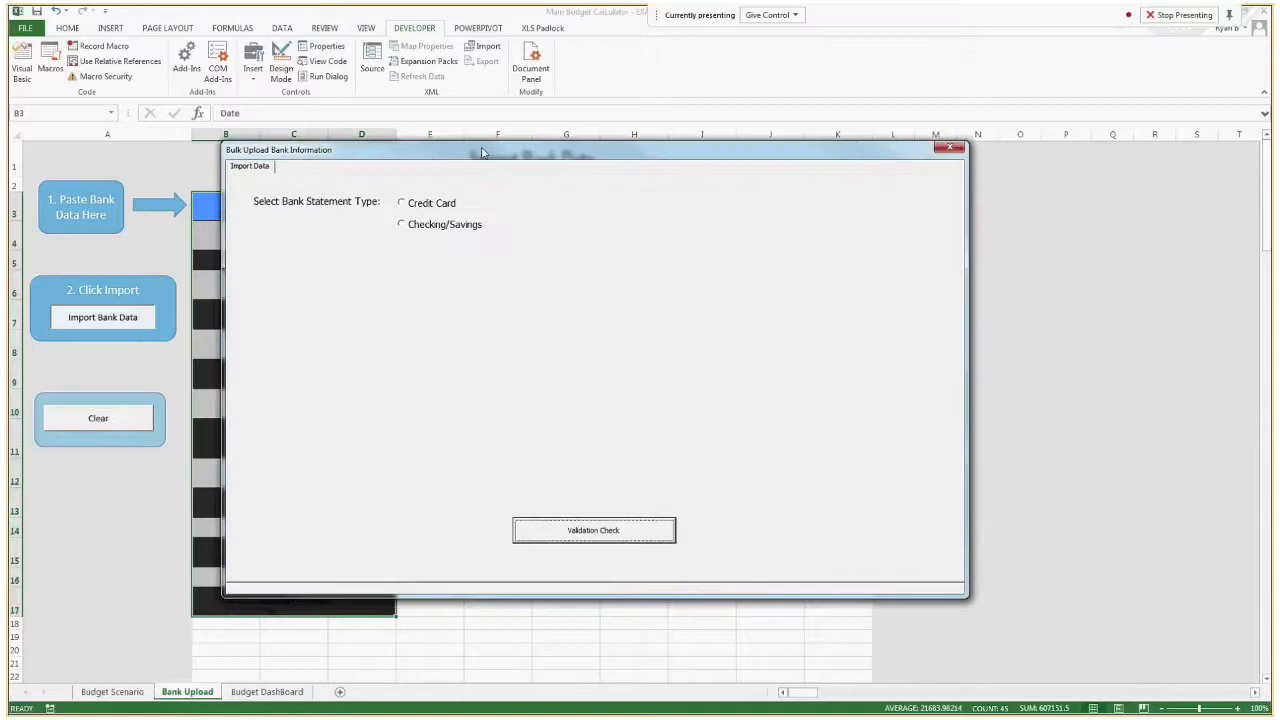
click(453, 212)
click(703, 207)
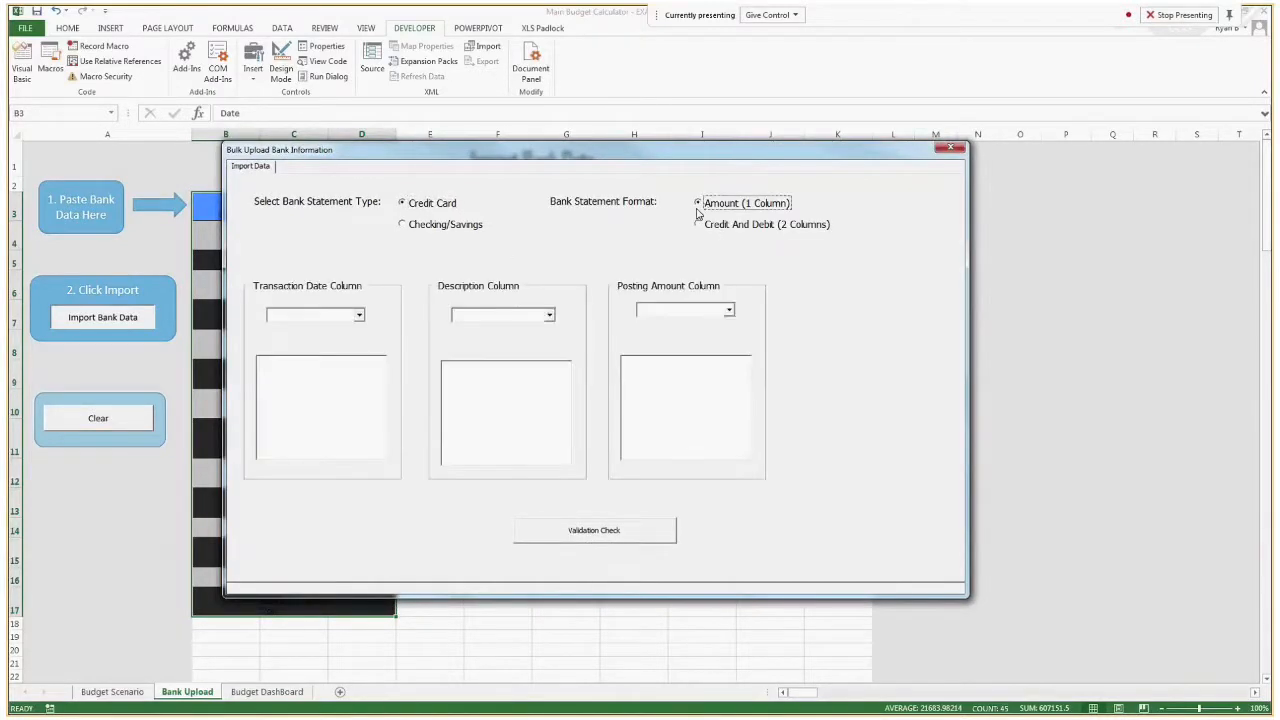
Map the transaction date column to Date, the description column to Description and the posting amount column to Amount.
click(358, 315)
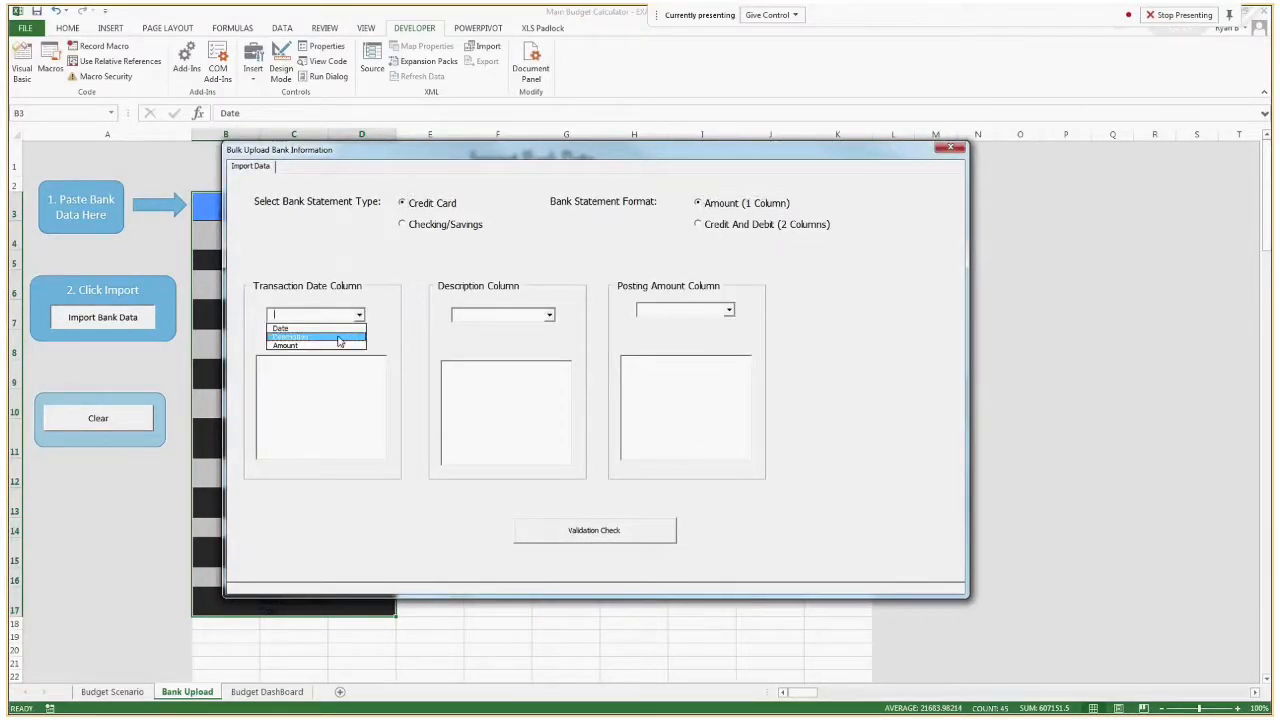
click(325, 330)
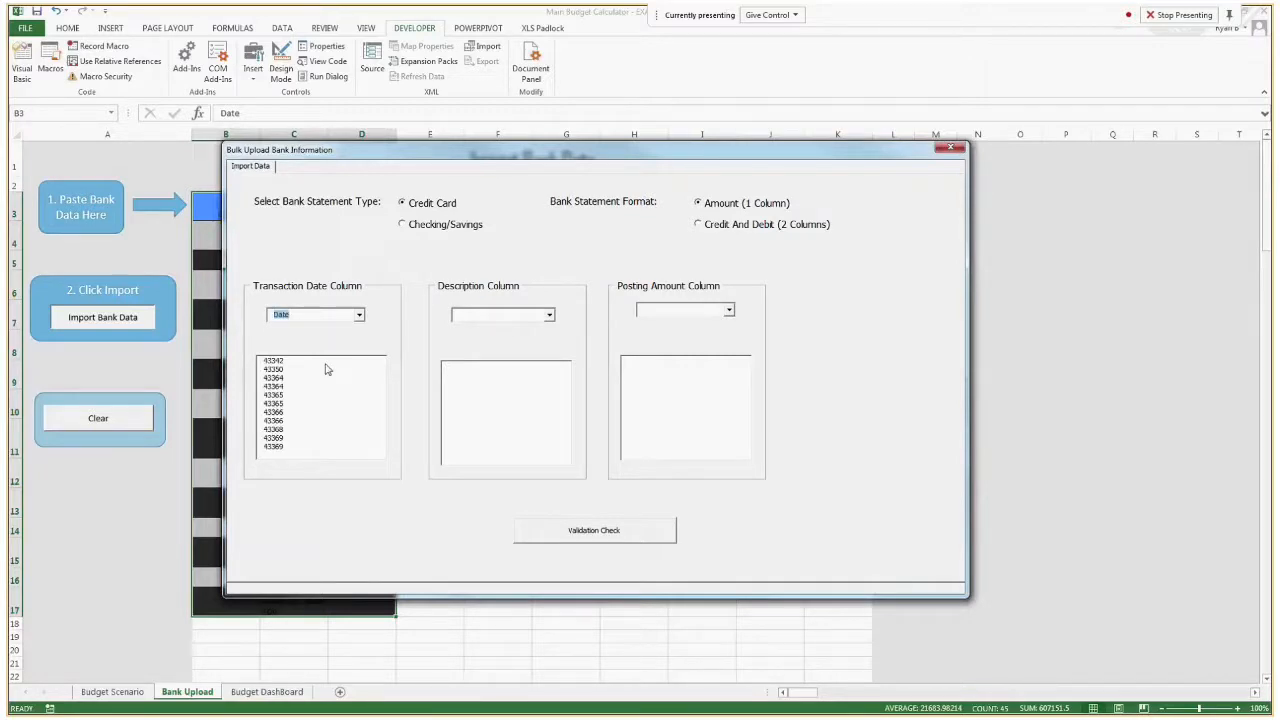
click(288, 362)
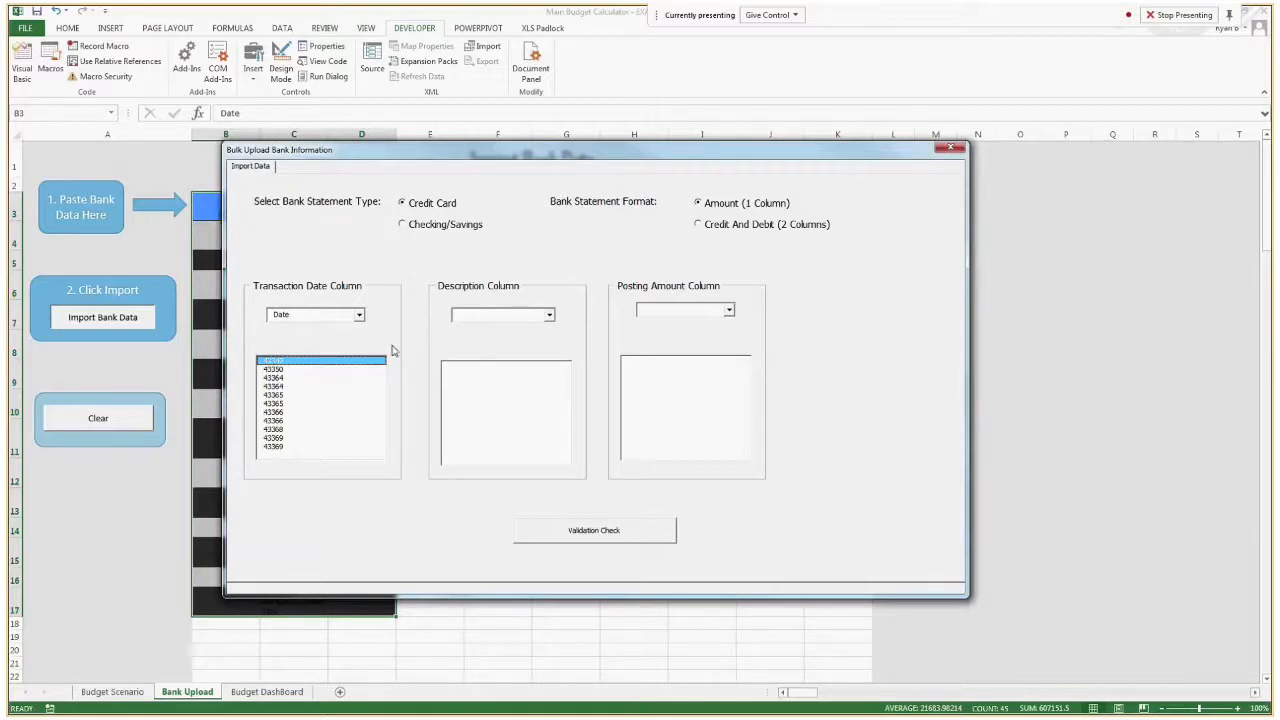
click(548, 314)
click(530, 337)
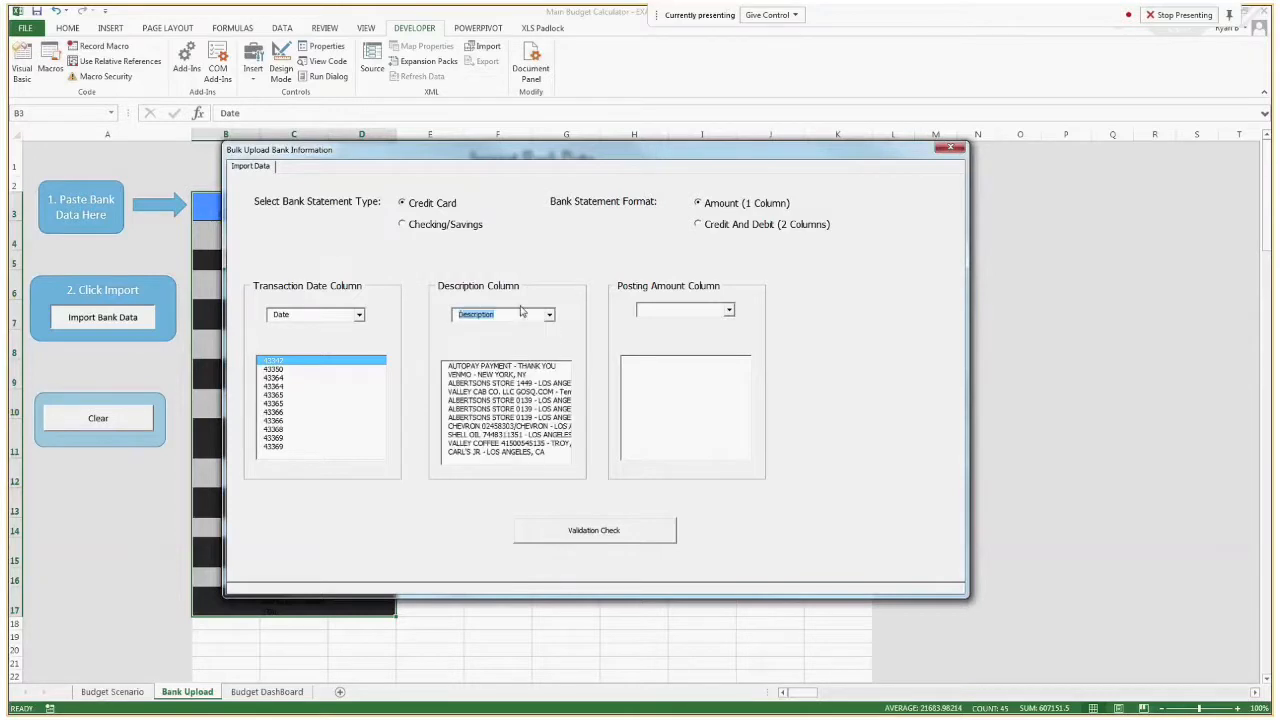
click(729, 310)
click(676, 338)
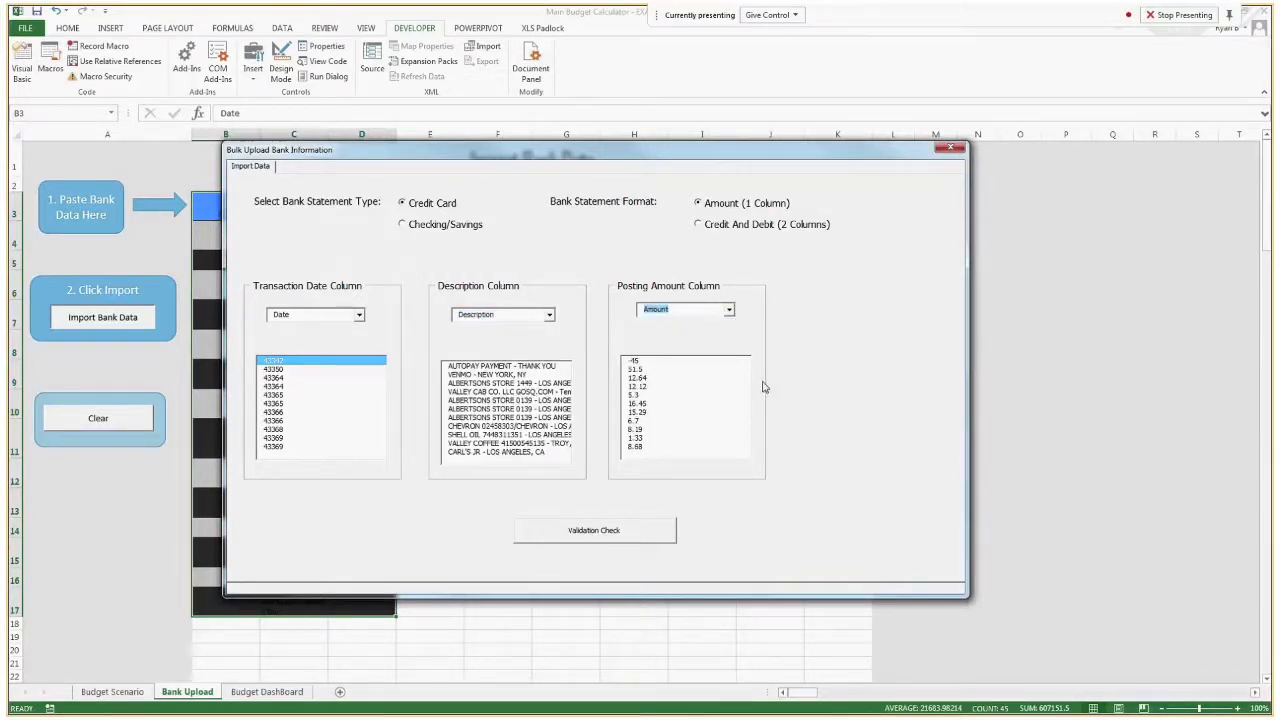
Run the validation check on the one-column statement and review its incoming payments and spend transactions.
click(627, 542)
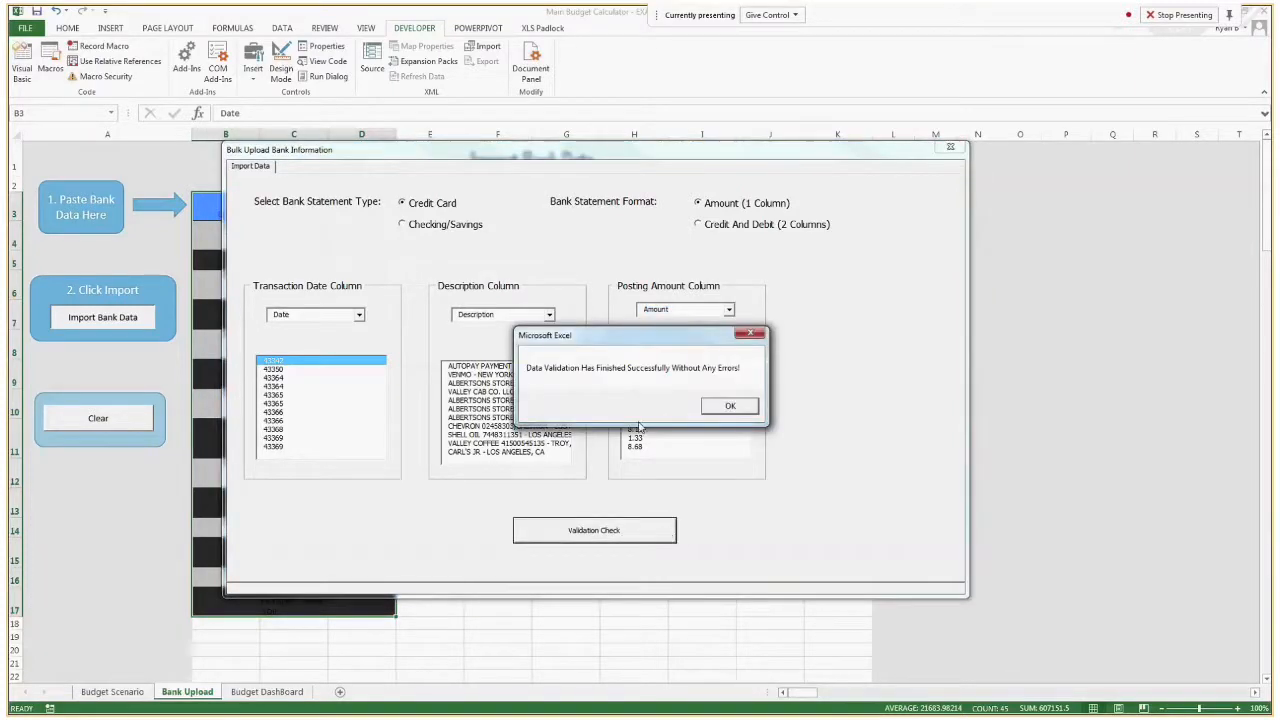
click(728, 410)
click(702, 290)
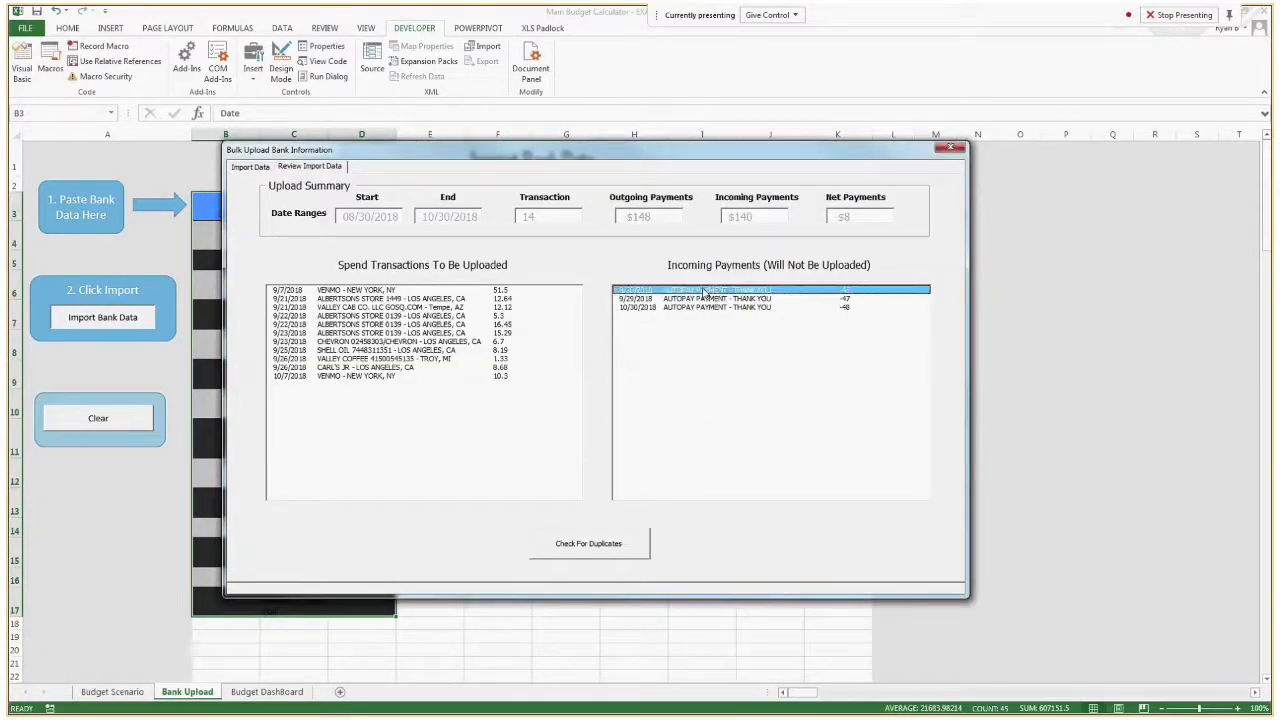
click(699, 307)
click(690, 290)
click(285, 377)
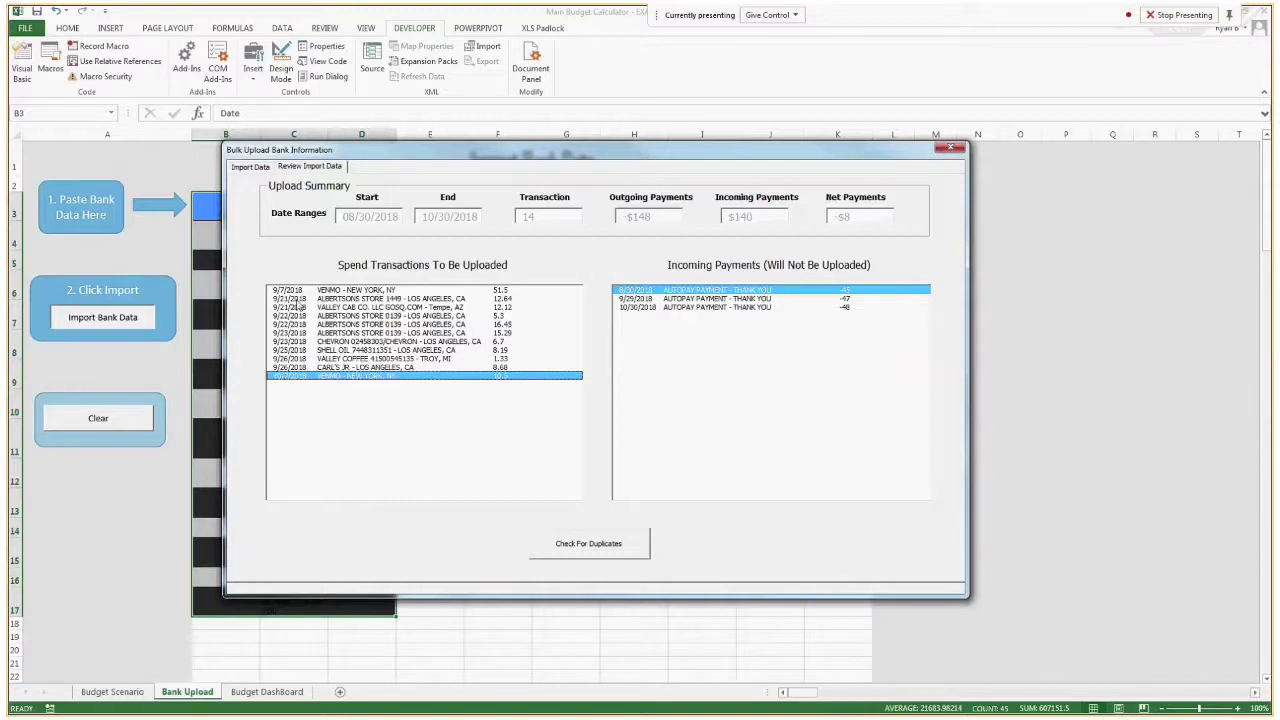
Check the one-column statement for duplicates and upload its unique spend transactions, leaving the classification form closed.
click(572, 549)
click(649, 420)
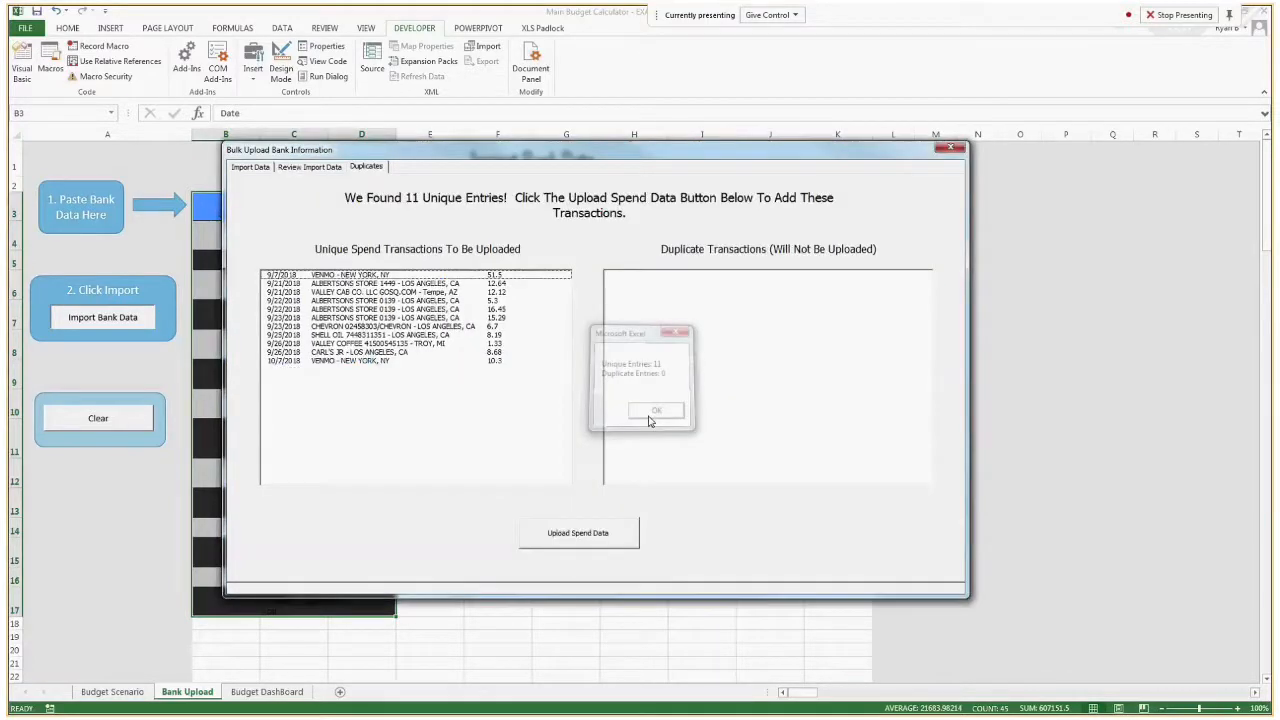
click(604, 540)
click(660, 403)
click(903, 120)
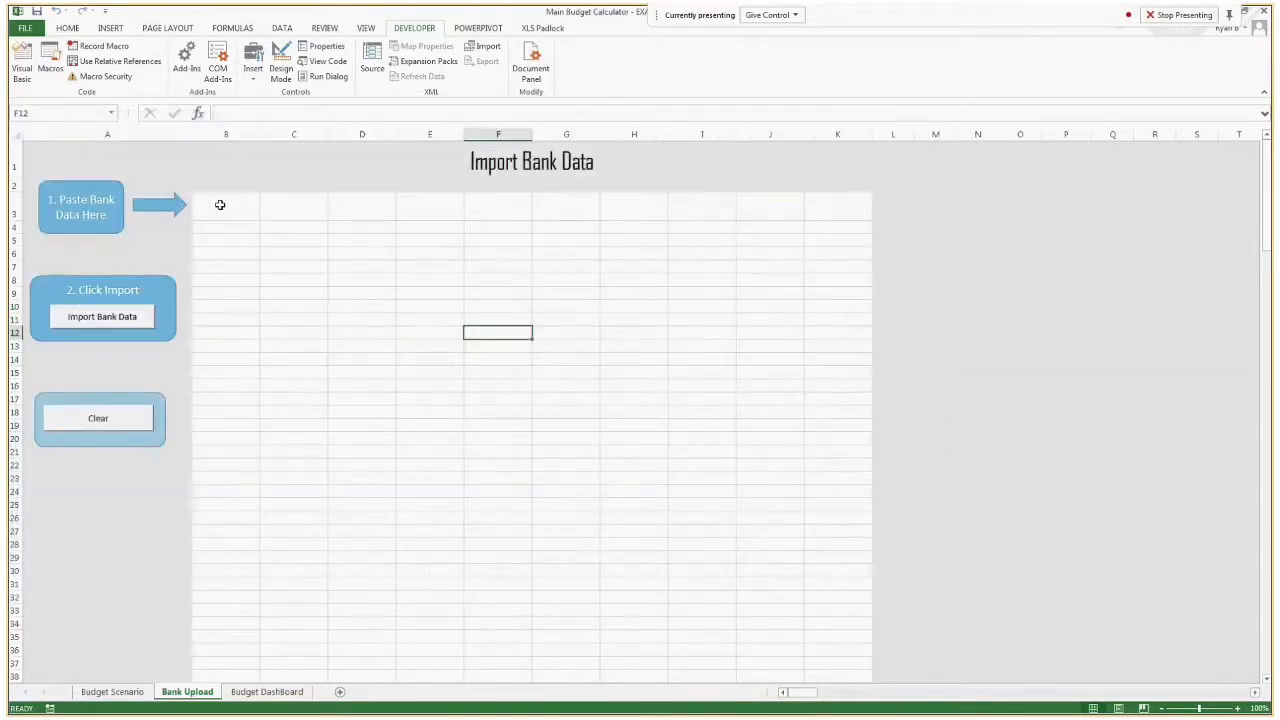
Copy the statement with separate Debit and Credit columns from the other window, paste it at cell B3 and check its headers.
click(220, 204)
key(alt+Tab)
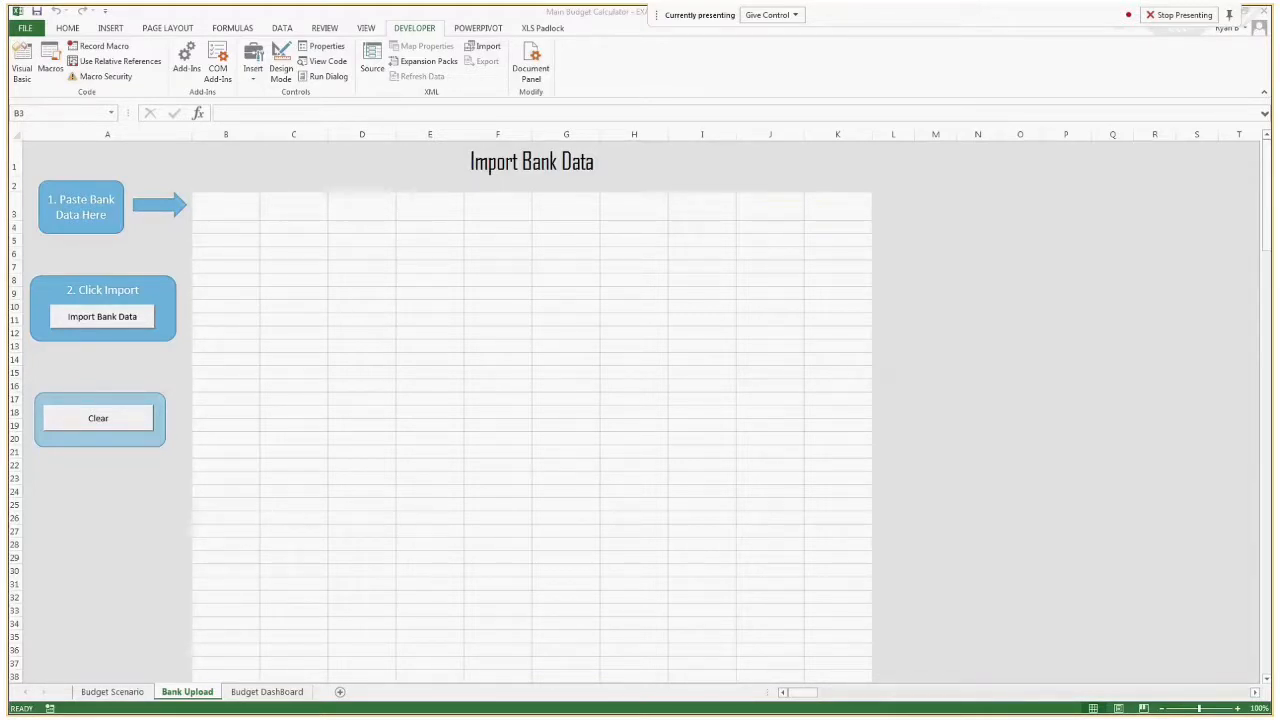
key(ctrl+c)
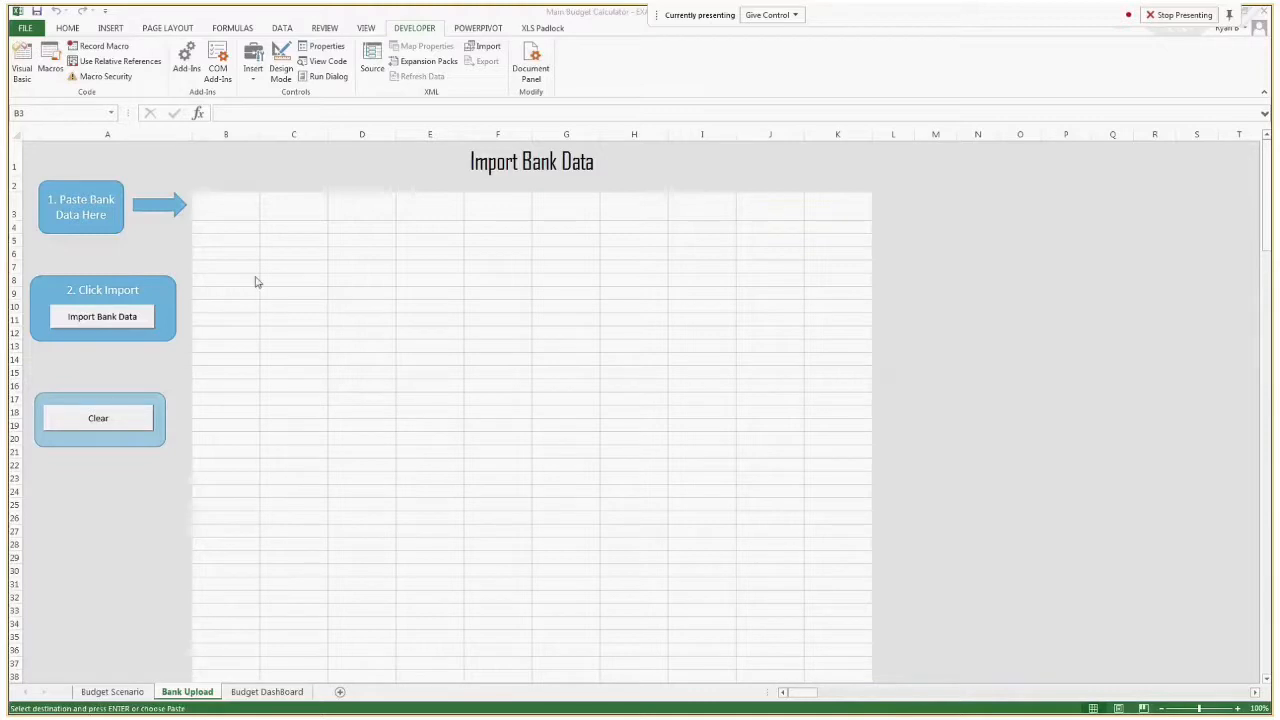
click(240, 209)
key(ctrl+v)
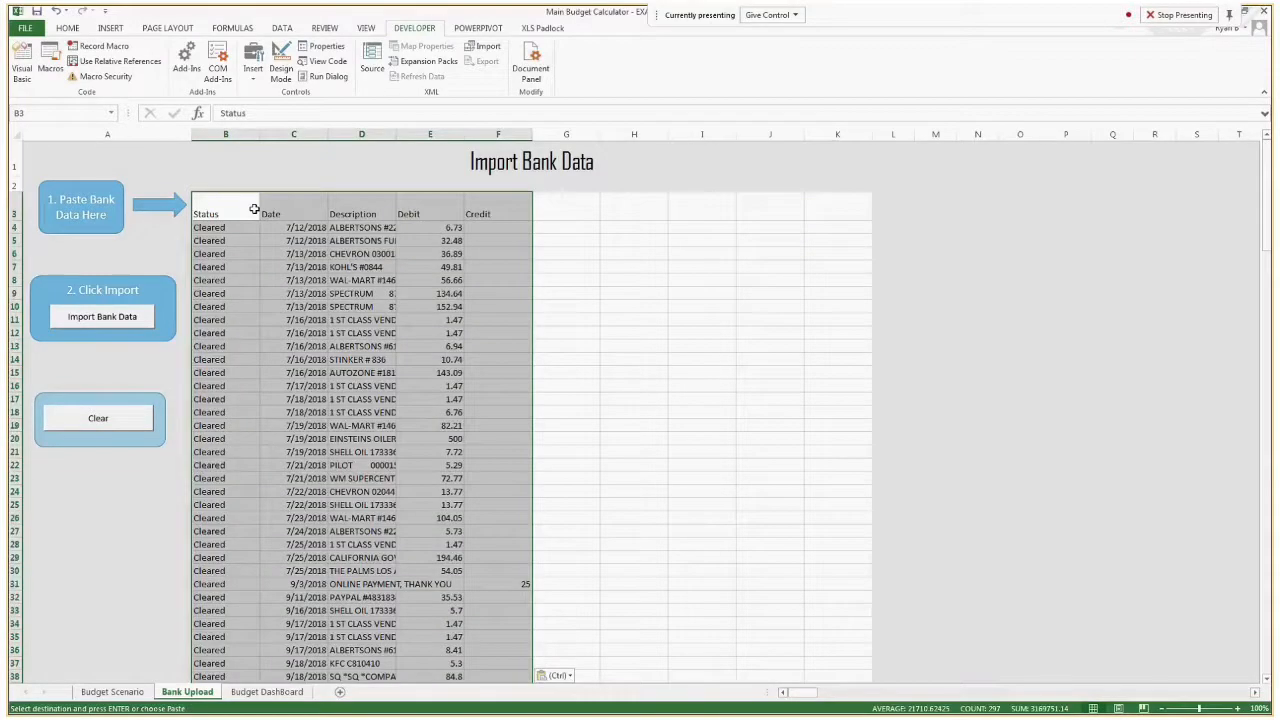
click(390, 265)
drag(435, 206, 490, 206)
click(390, 206)
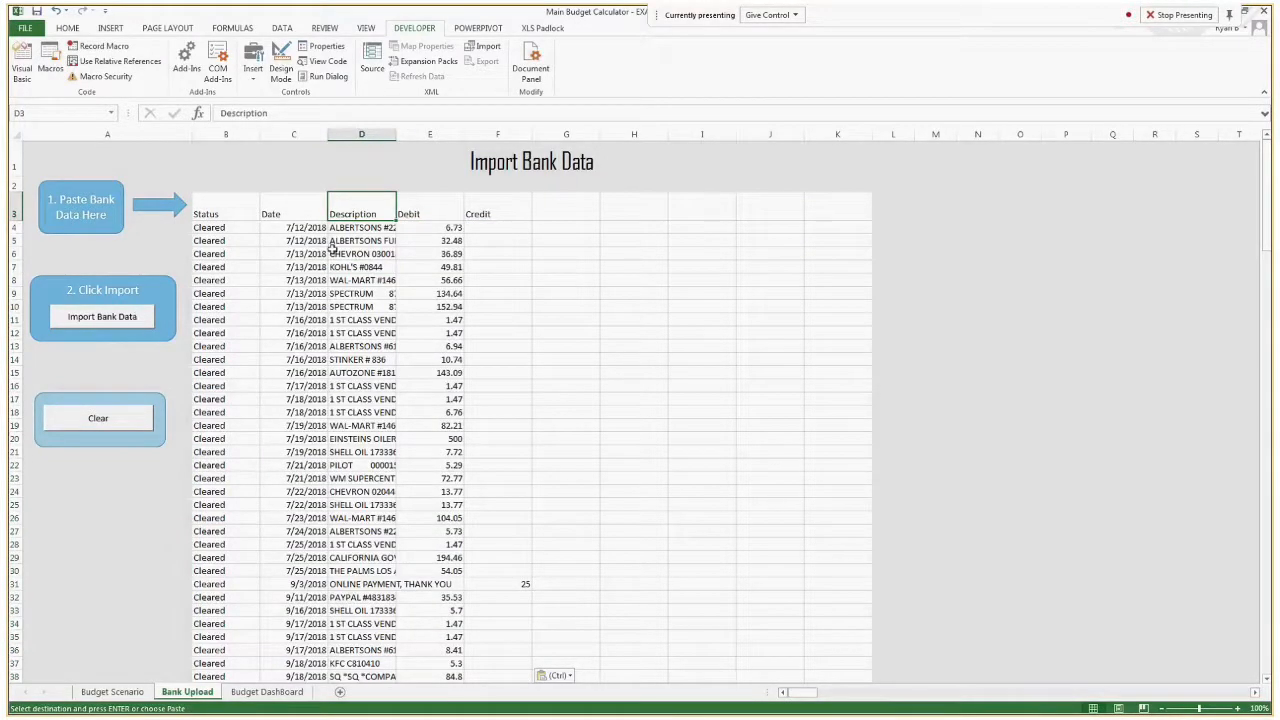
Start the bank data import as a Credit Card statement in the Credit And Debit (2 Columns) format.
click(137, 325)
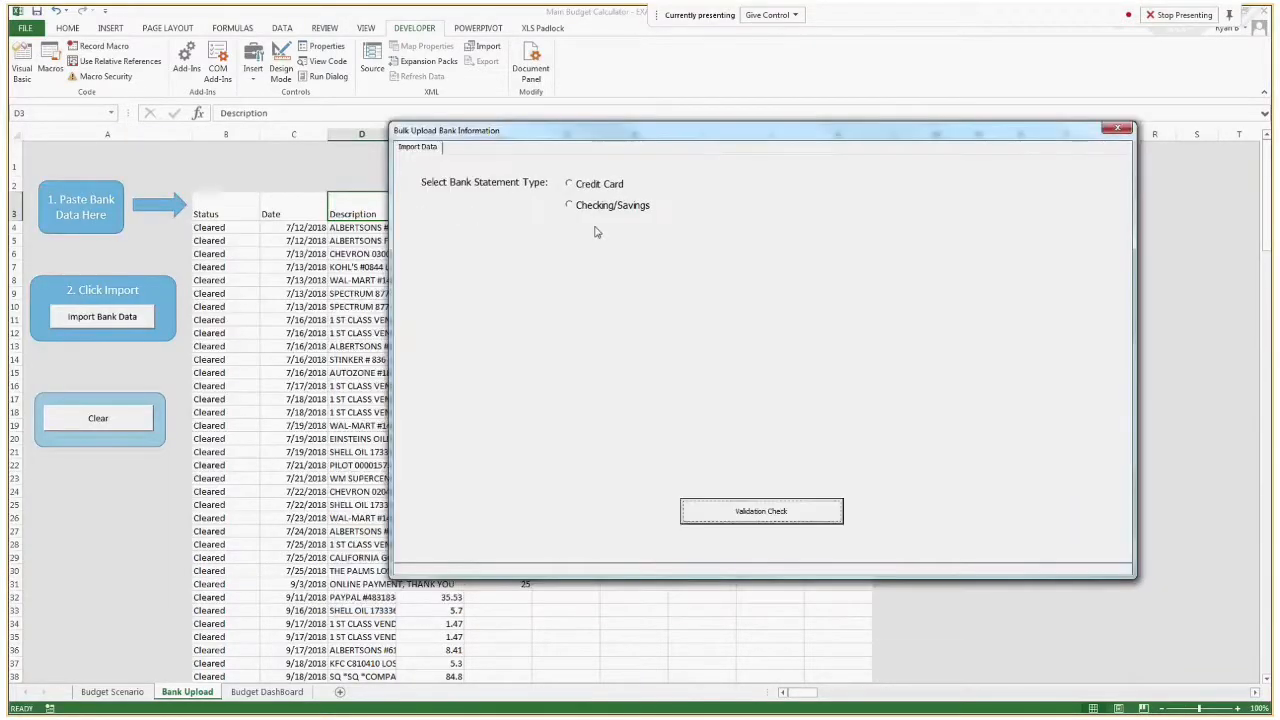
click(606, 192)
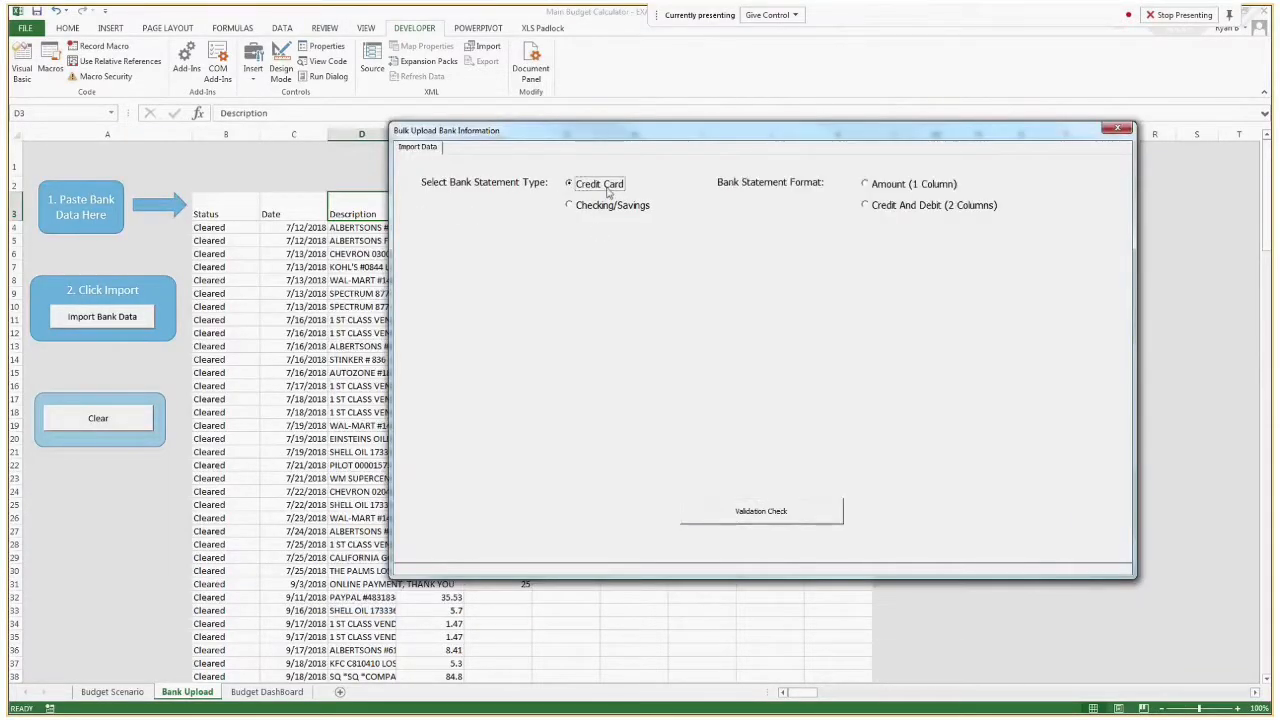
click(903, 210)
Map the transaction date column to Date and the description column to Description for the two-column statement.
click(522, 294)
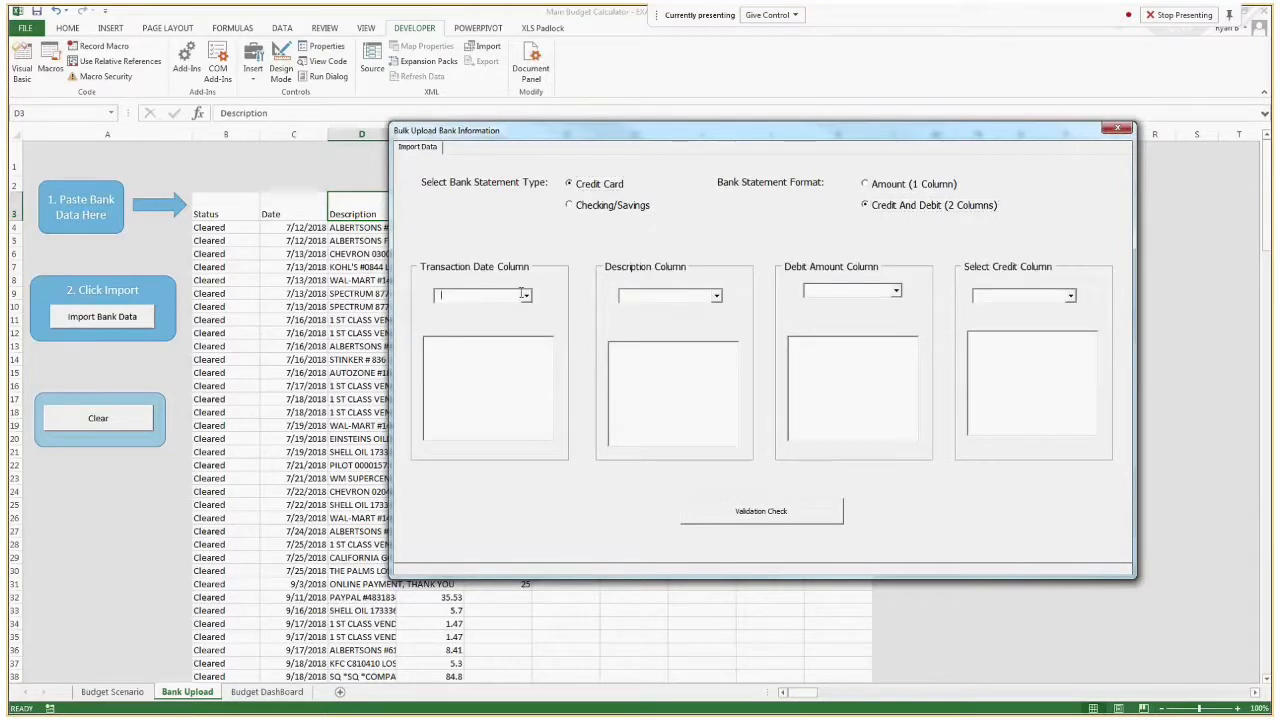
click(524, 295)
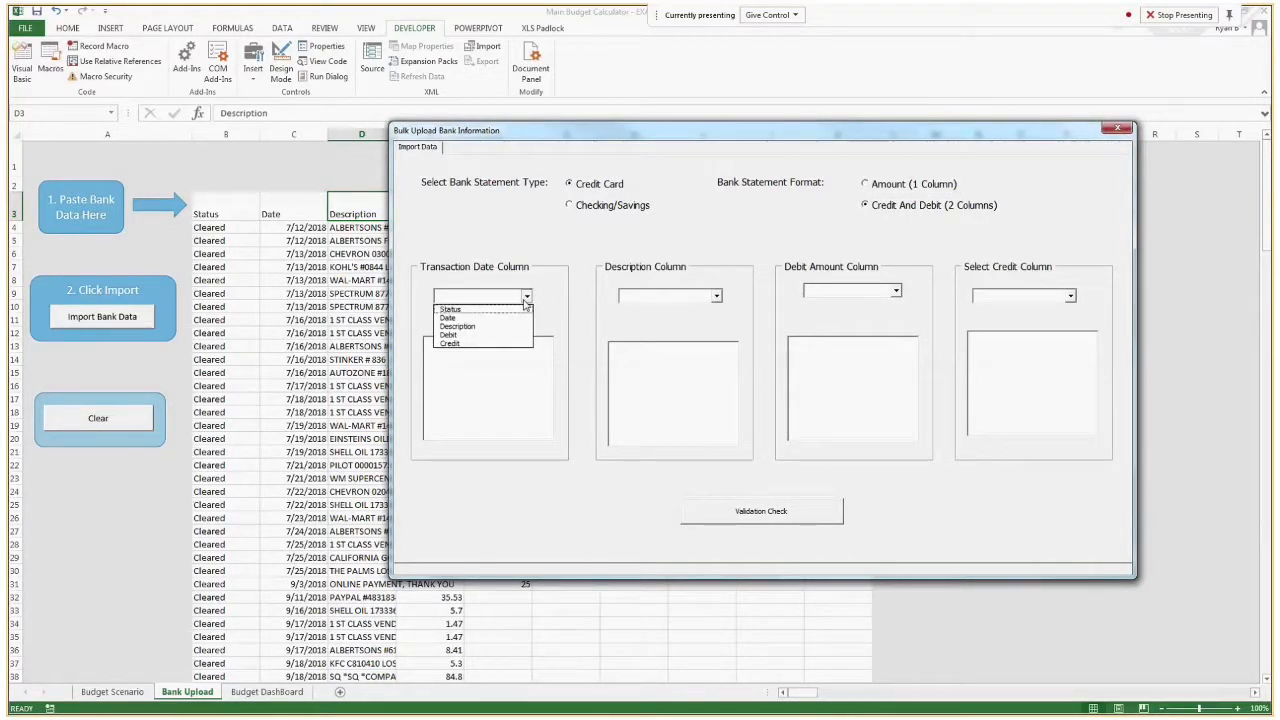
click(478, 318)
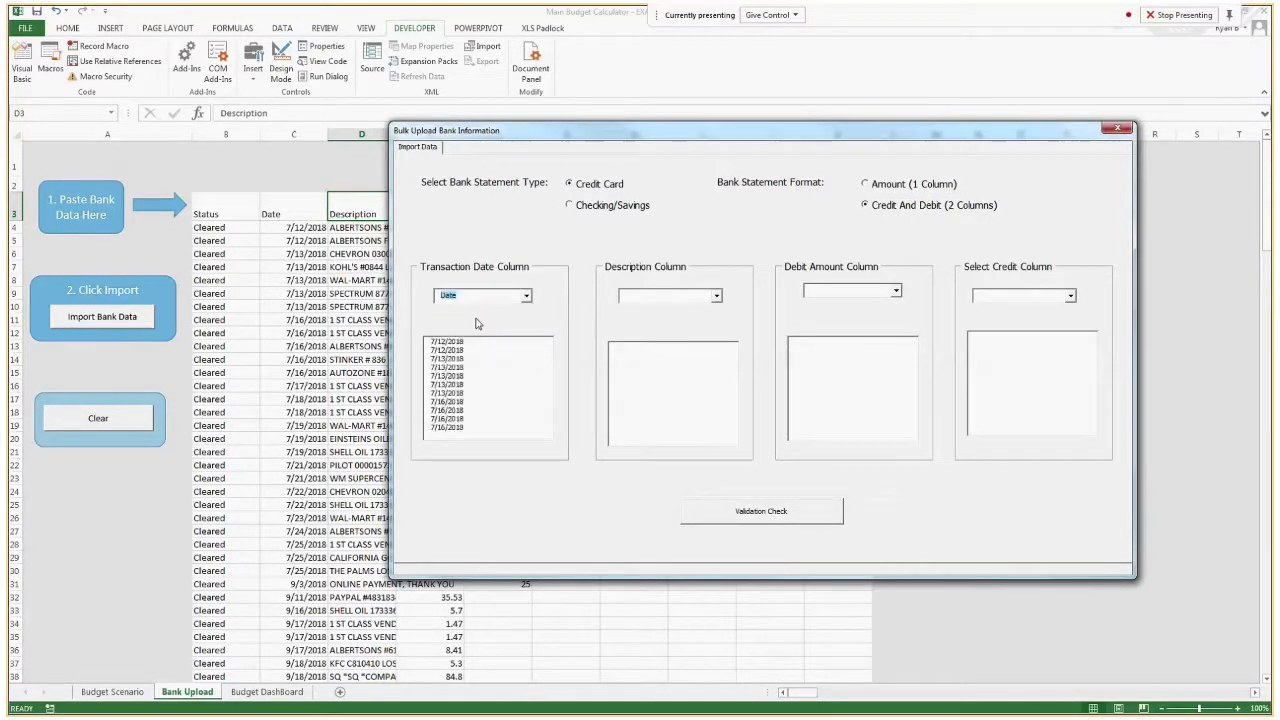
click(716, 296)
click(676, 328)
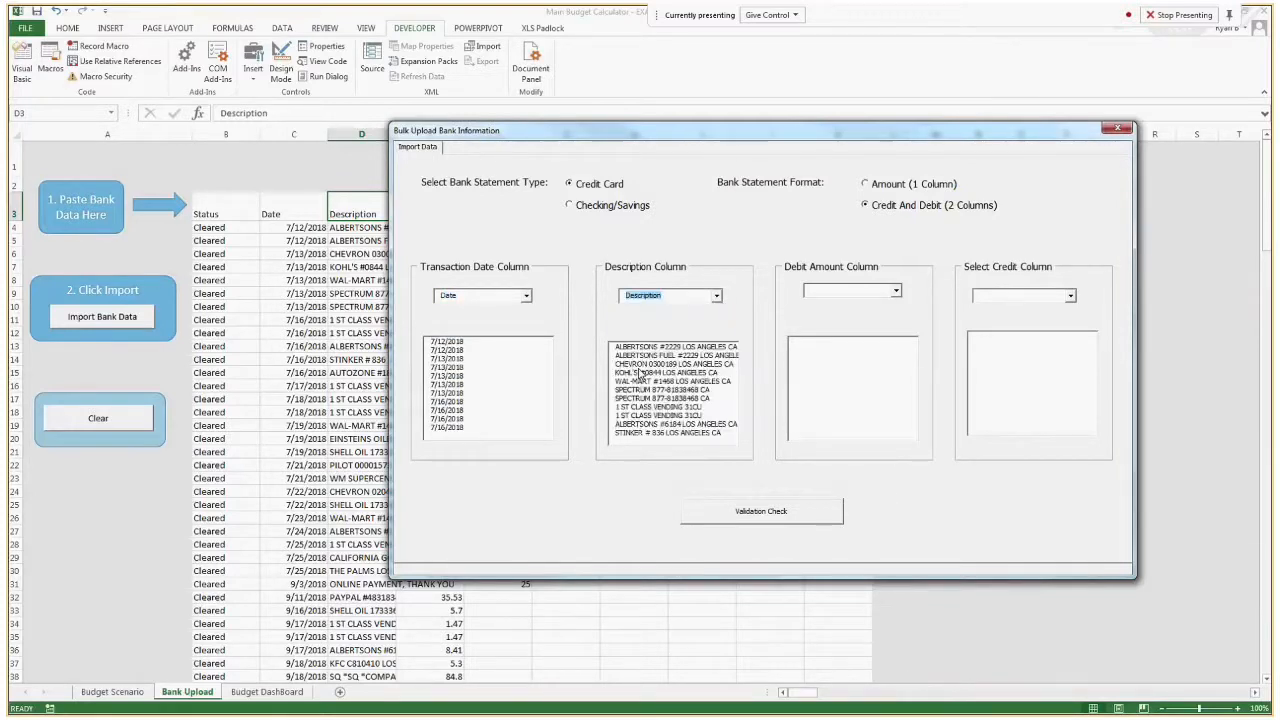
Map the debit amount column to Debit and the credit column to Credit.
click(895, 291)
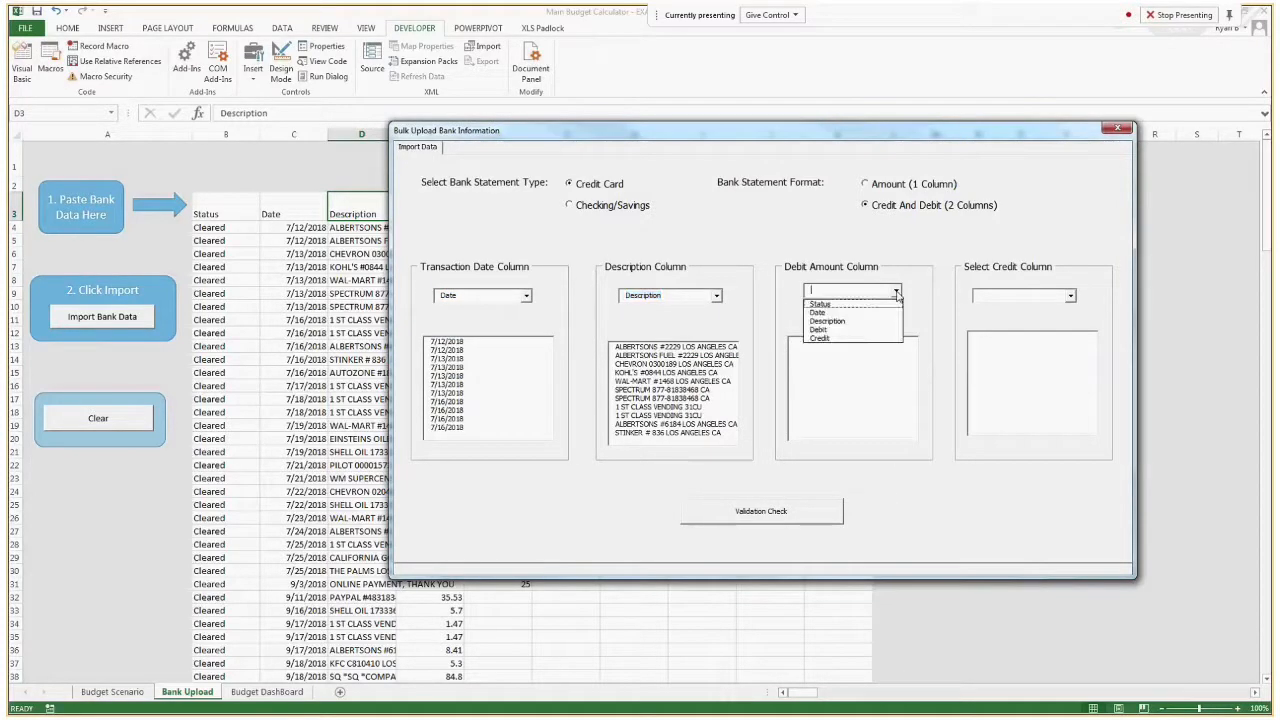
click(850, 331)
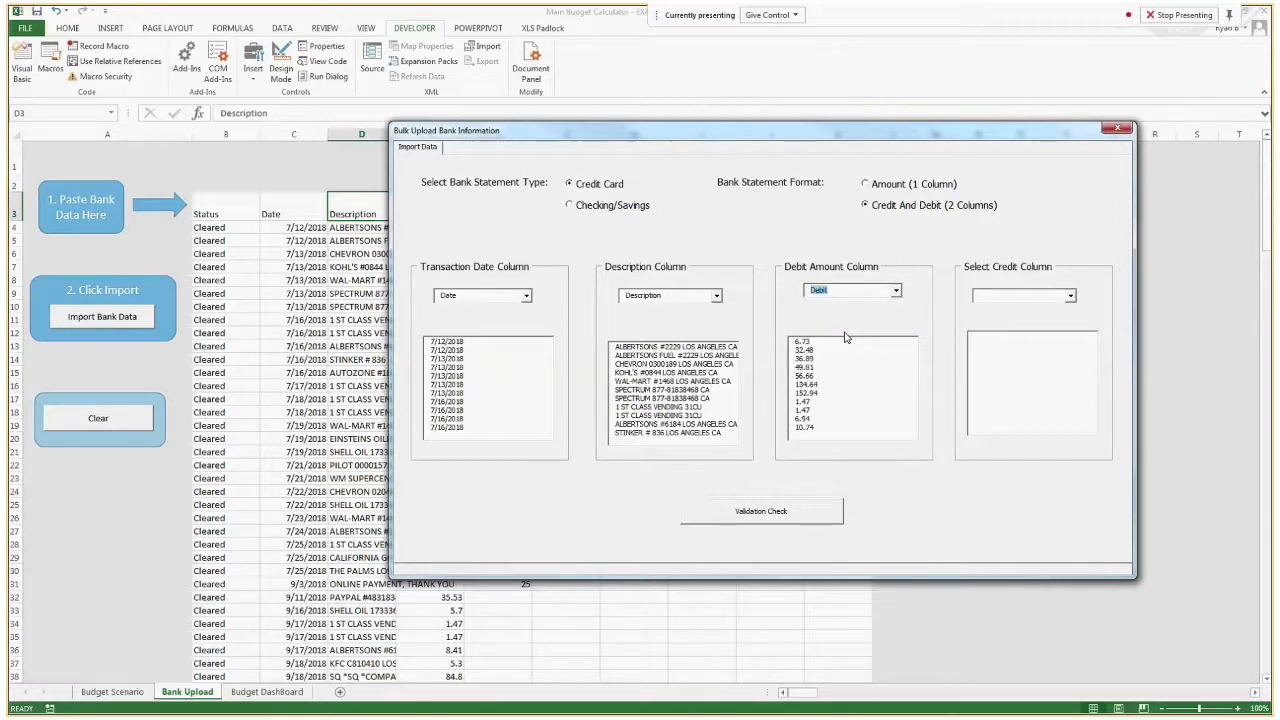
click(1021, 294)
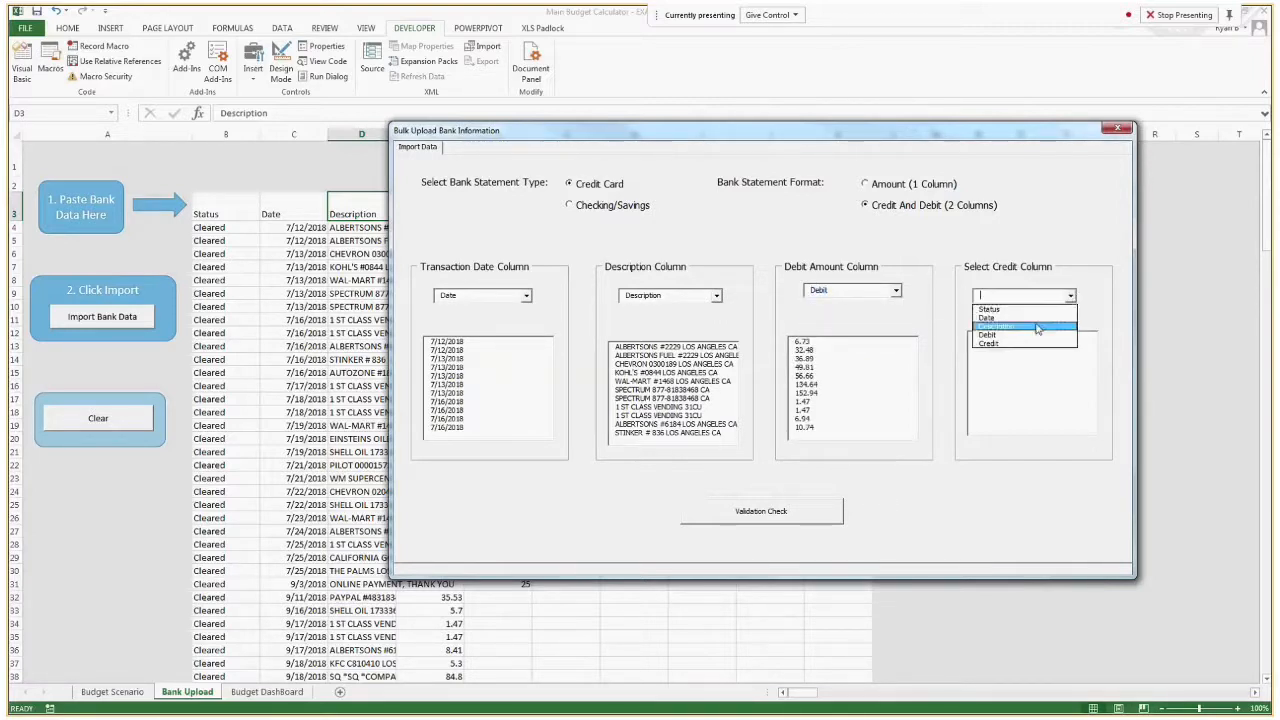
click(1027, 346)
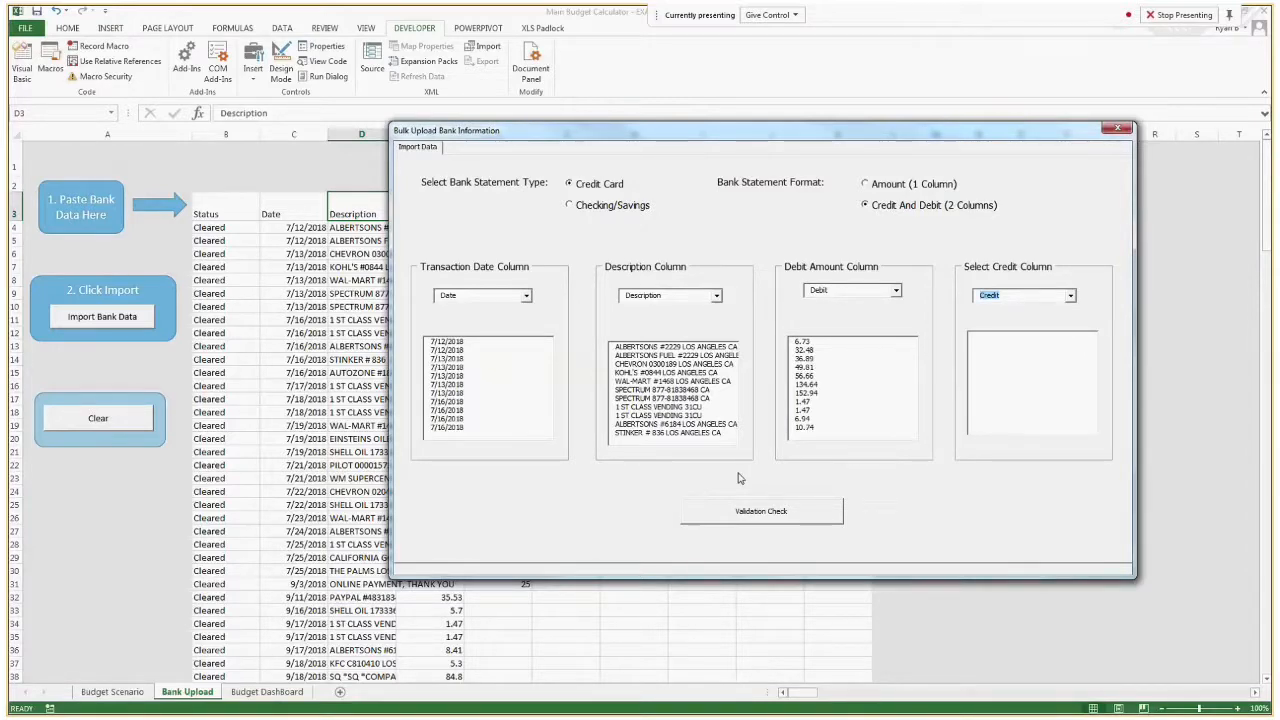
Run the validation check on the debit and credit statement and review the spend transactions listed for upload.
click(758, 511)
click(725, 405)
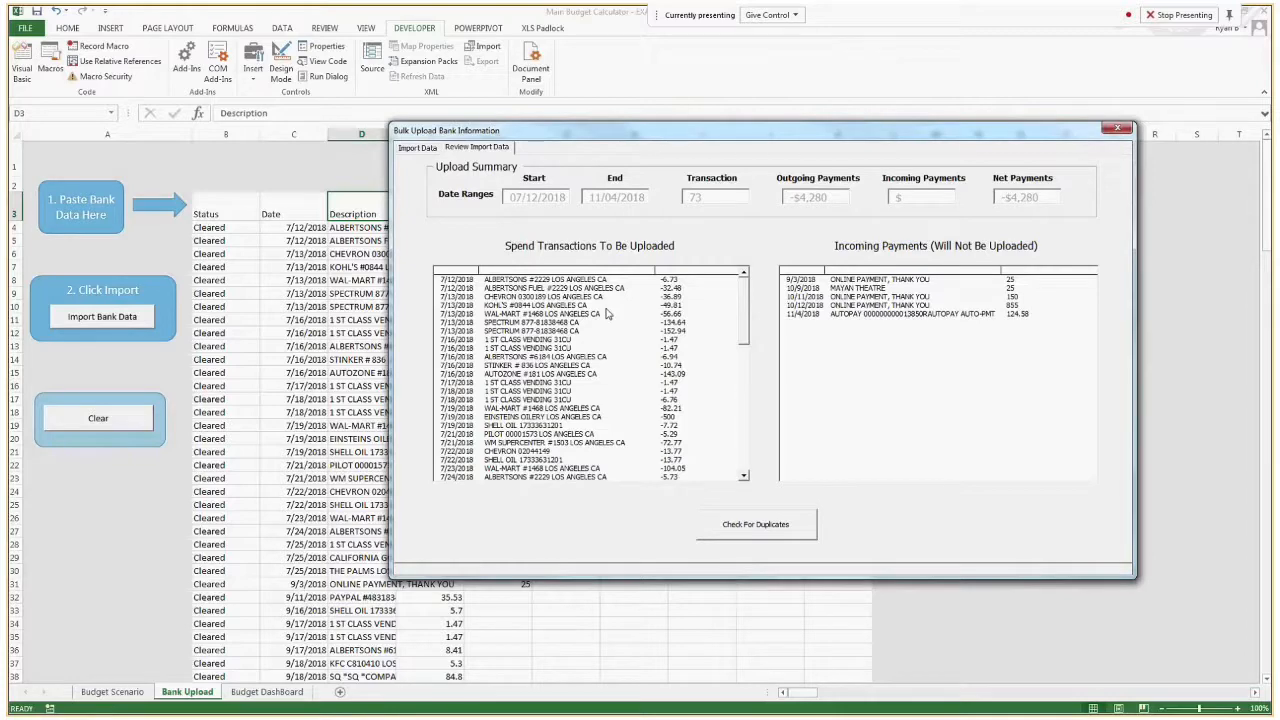
drag(744, 304, 759, 284)
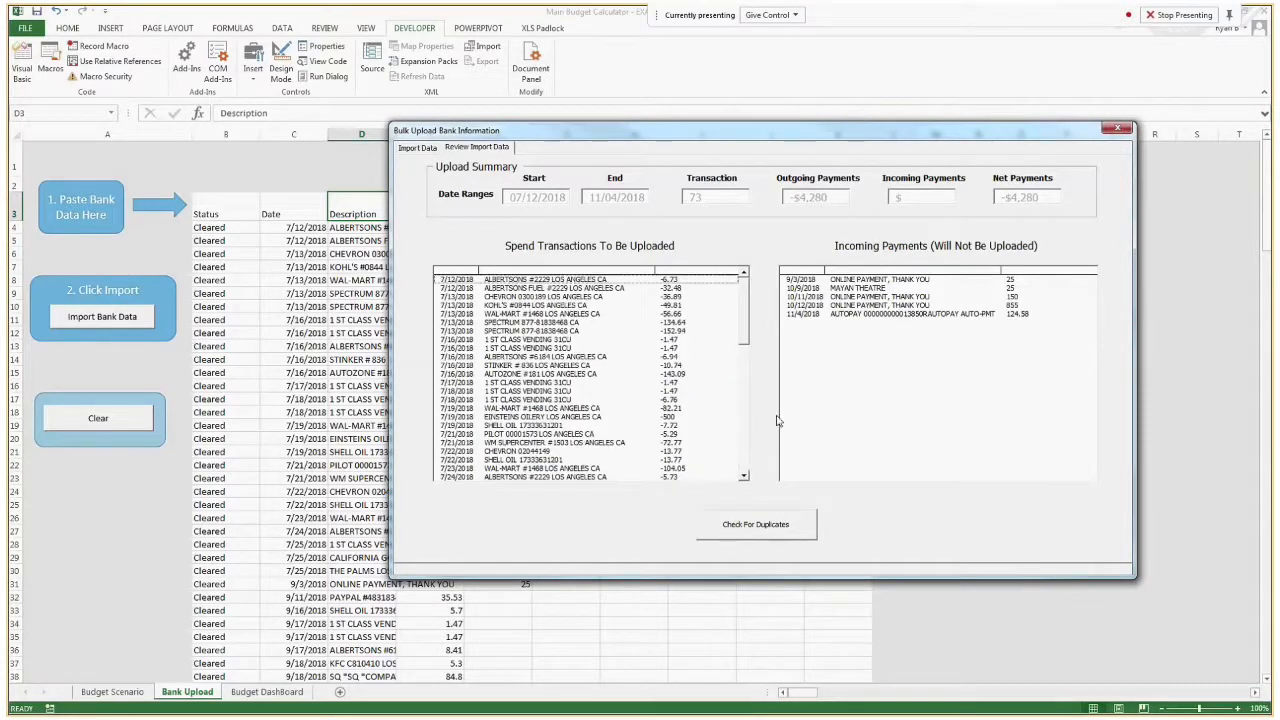
Check the debit and credit statement for duplicates, then upload its unique spend transactions and close the classification window.
click(766, 526)
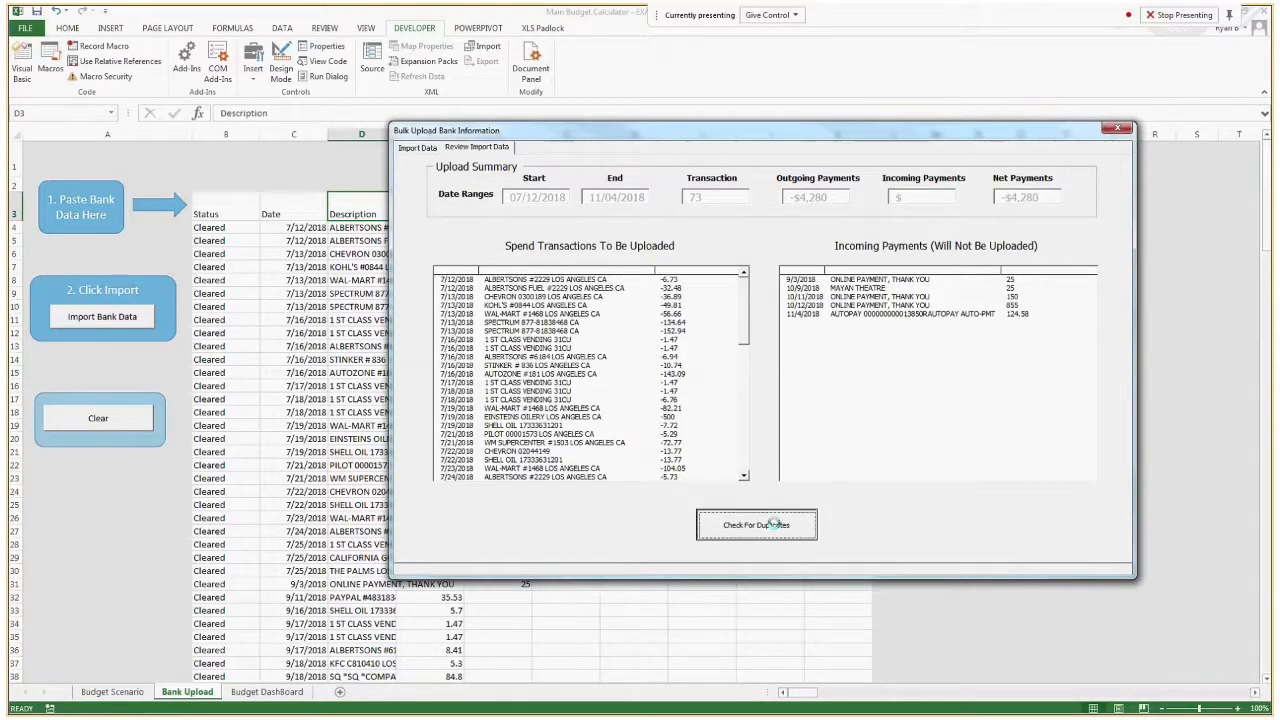
click(672, 412)
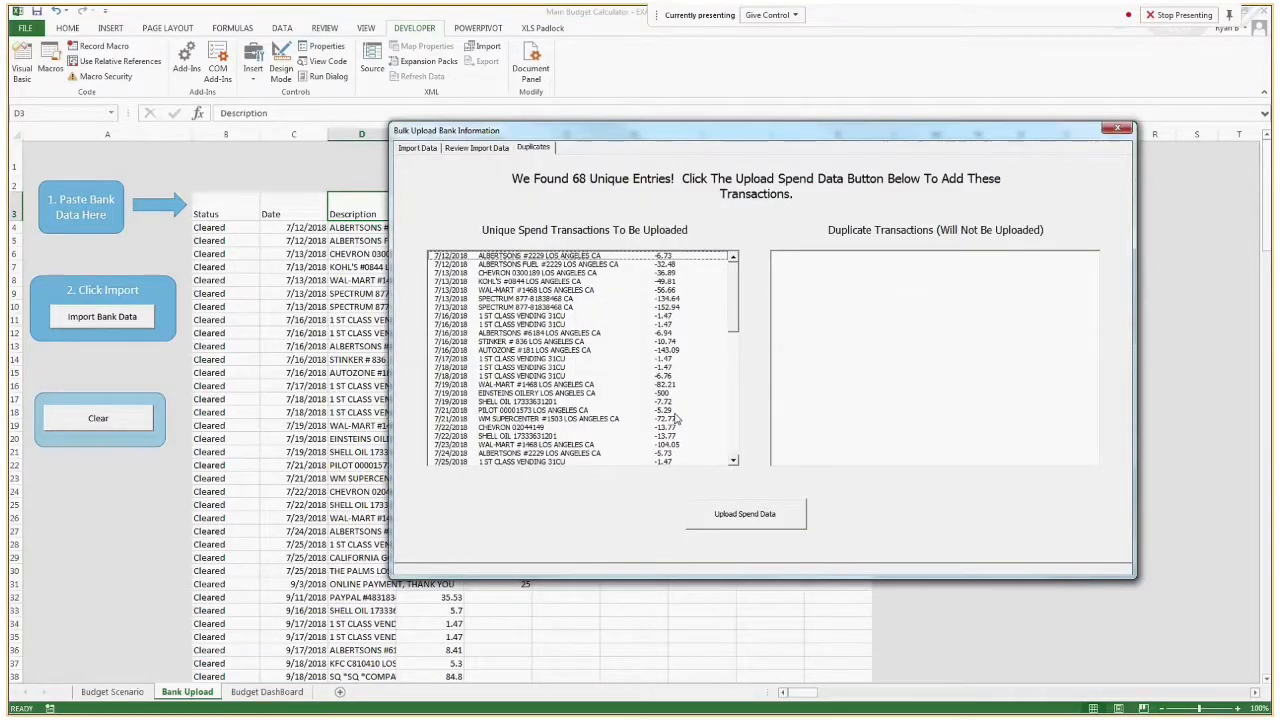
click(745, 514)
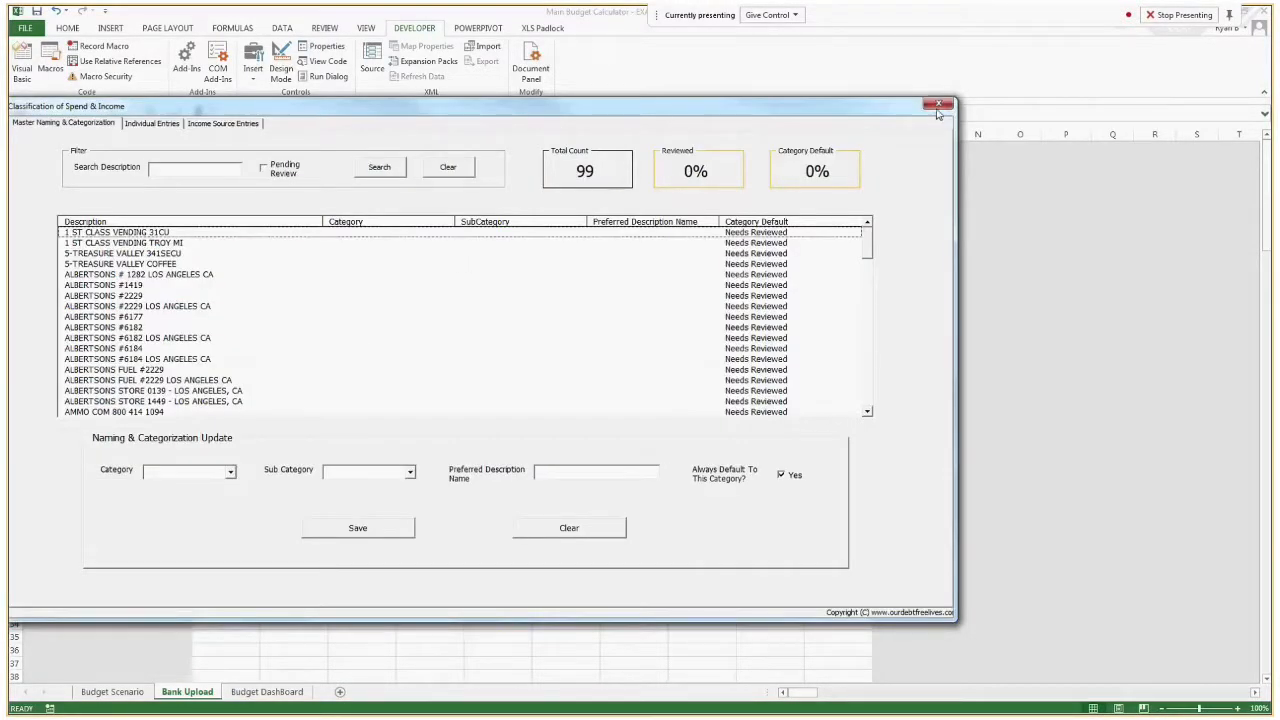
click(938, 108)
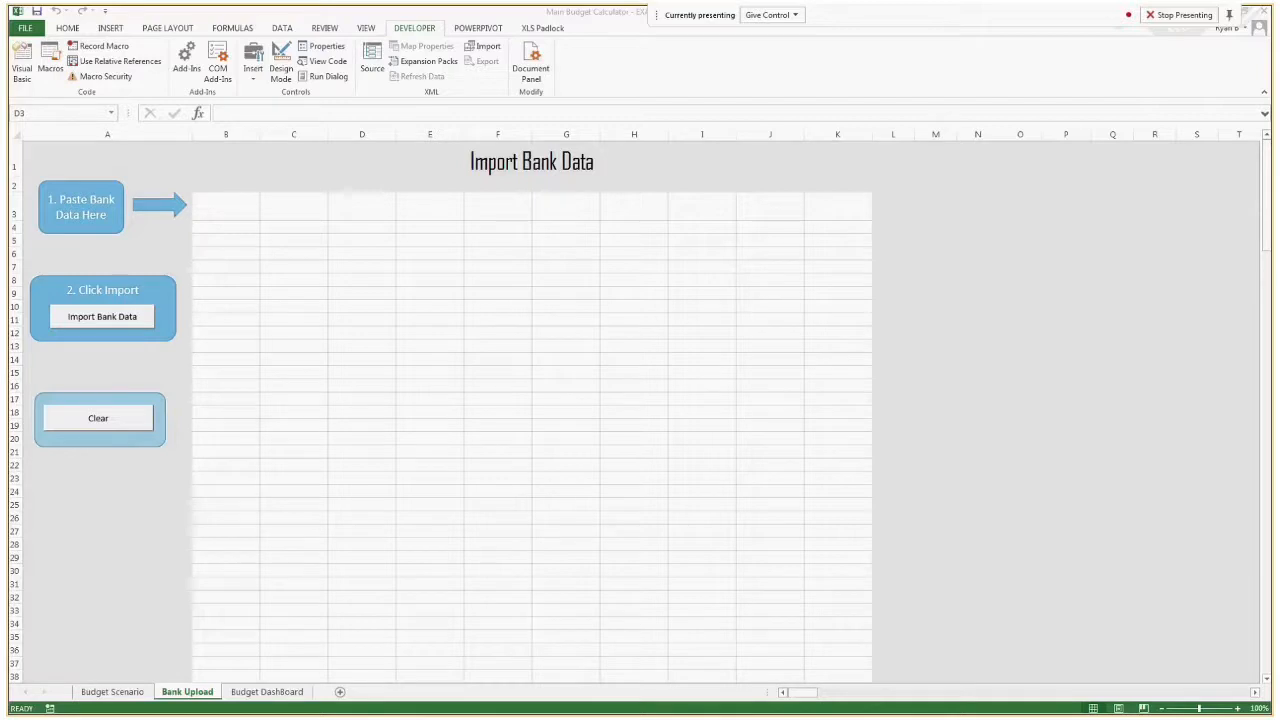
Copy the checking statement with its Date, Transaction, Name, Memo and Amount columns and paste it into the import sheet at B3.
key(ctrl+c)
click(225, 212)
key(ctrl+v)
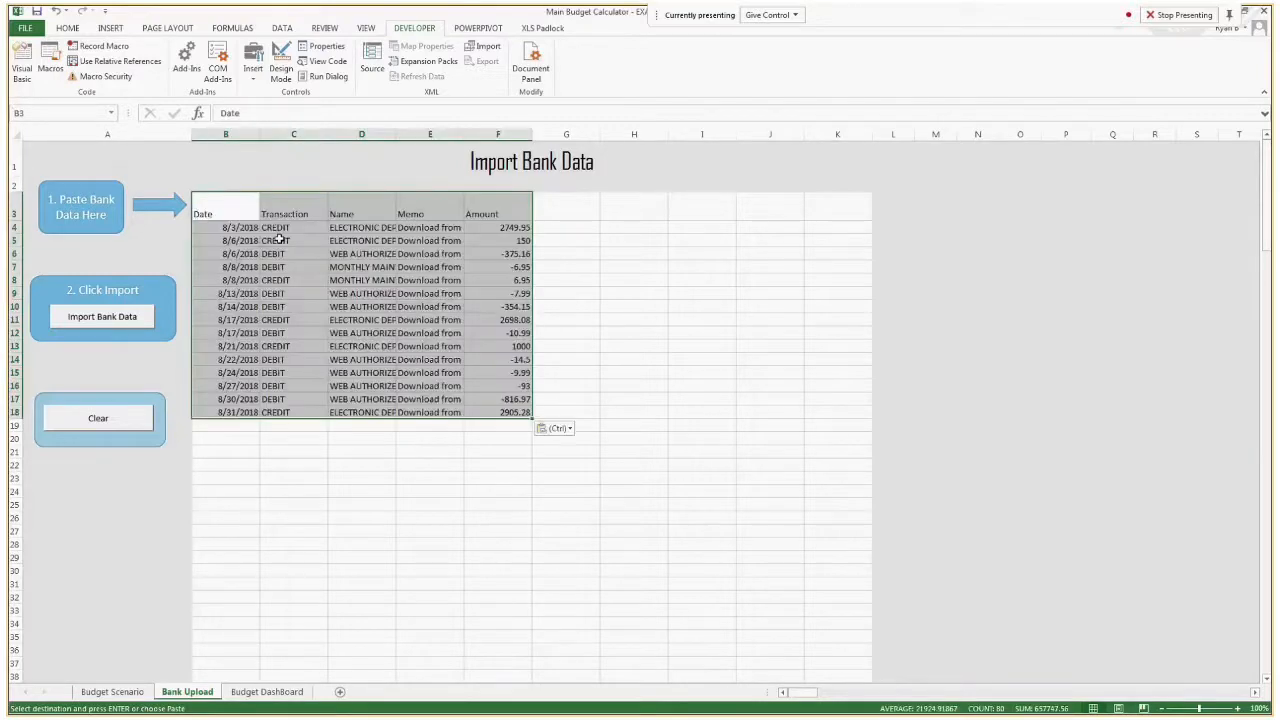
click(383, 283)
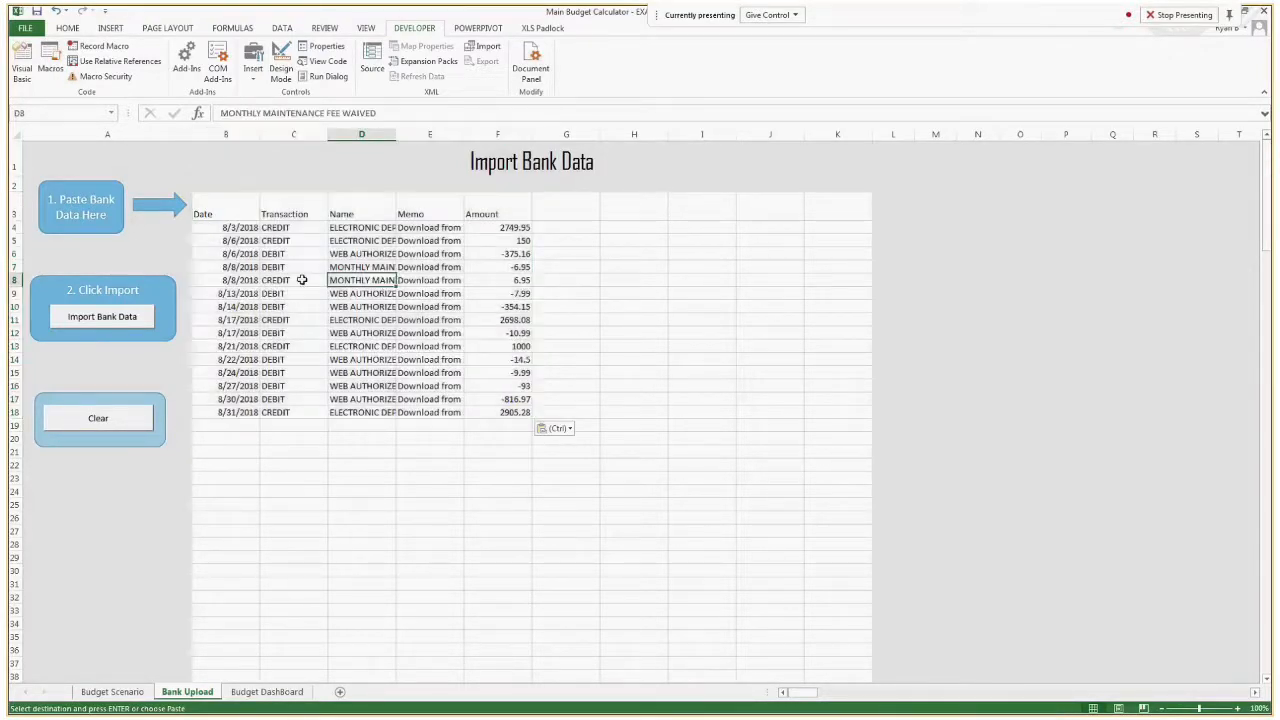
Start the bank data import as a Checking/Savings statement in the Amount (1 Column) format.
click(133, 320)
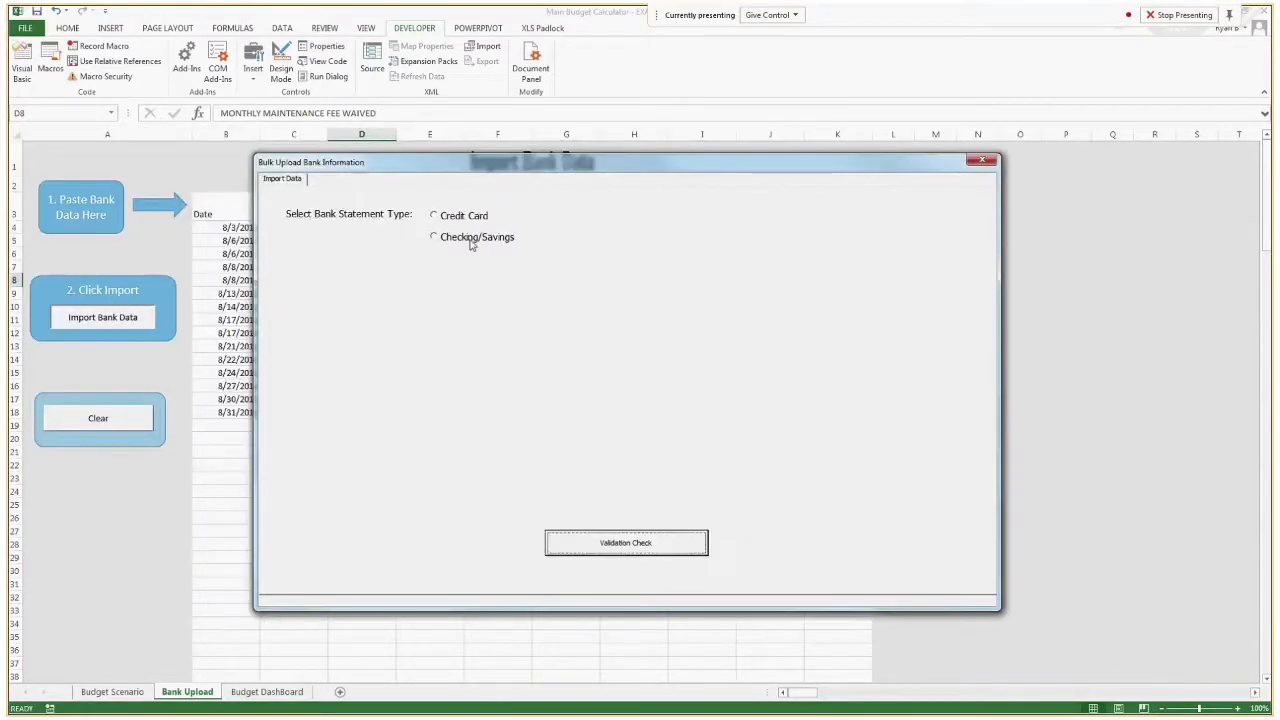
click(470, 241)
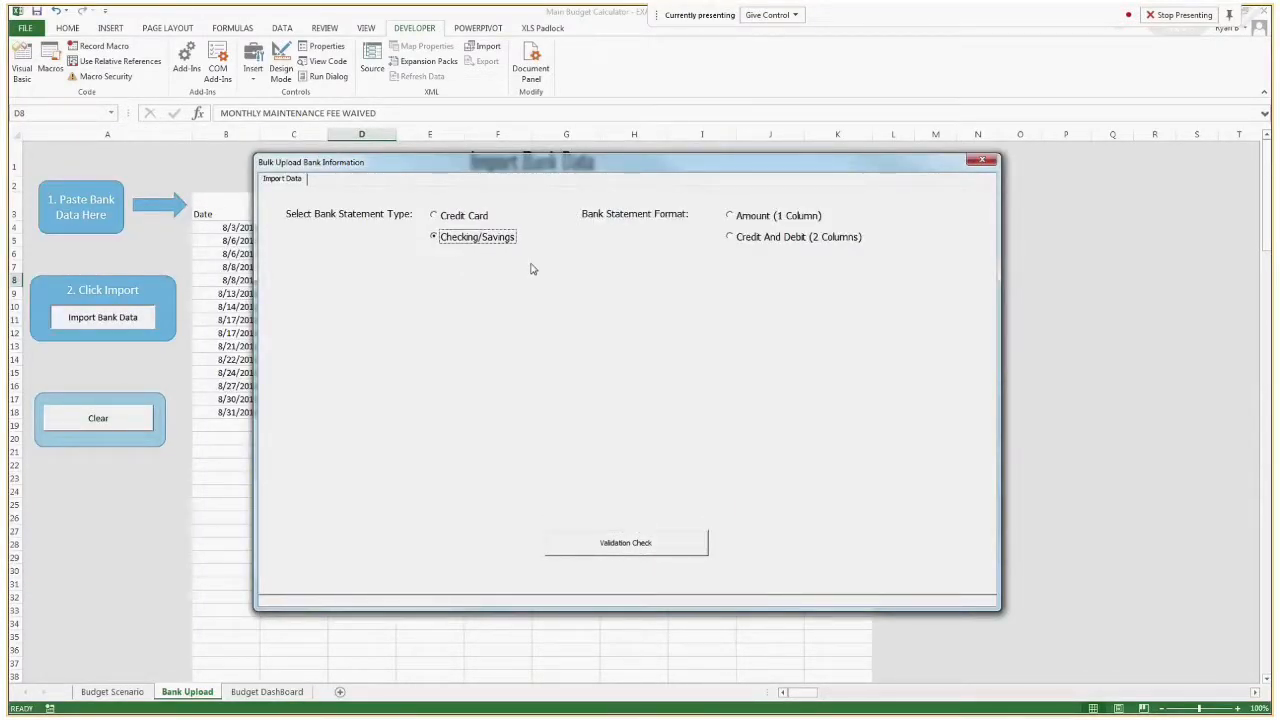
drag(580, 167, 639, 187)
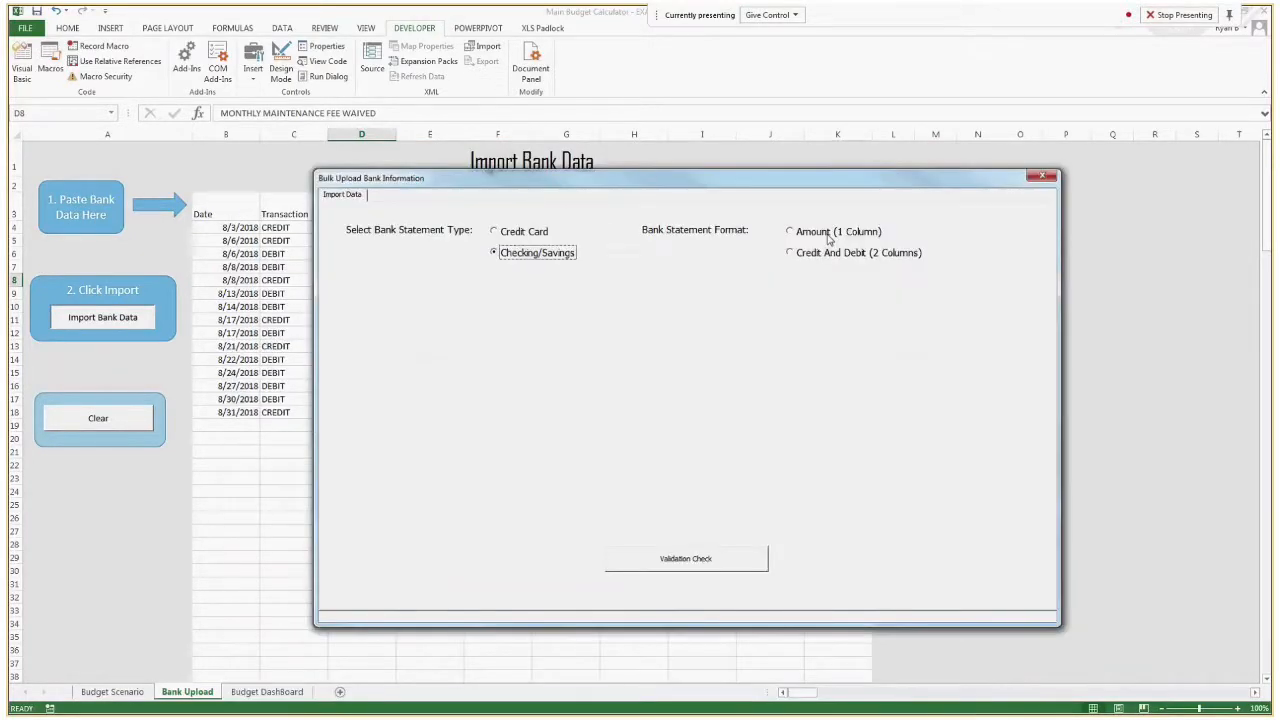
click(826, 232)
Map the transaction date column to Date and the description column to Name, after previewing Transaction and Memo as alternatives.
click(421, 345)
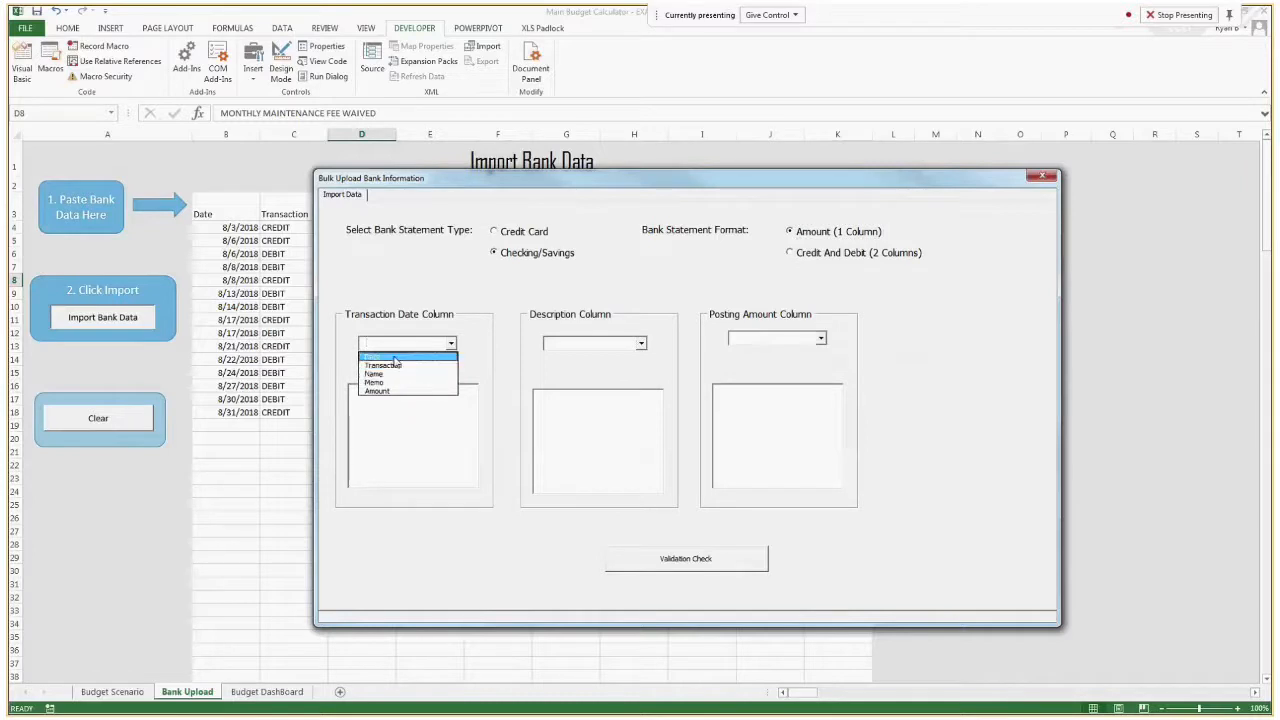
click(395, 358)
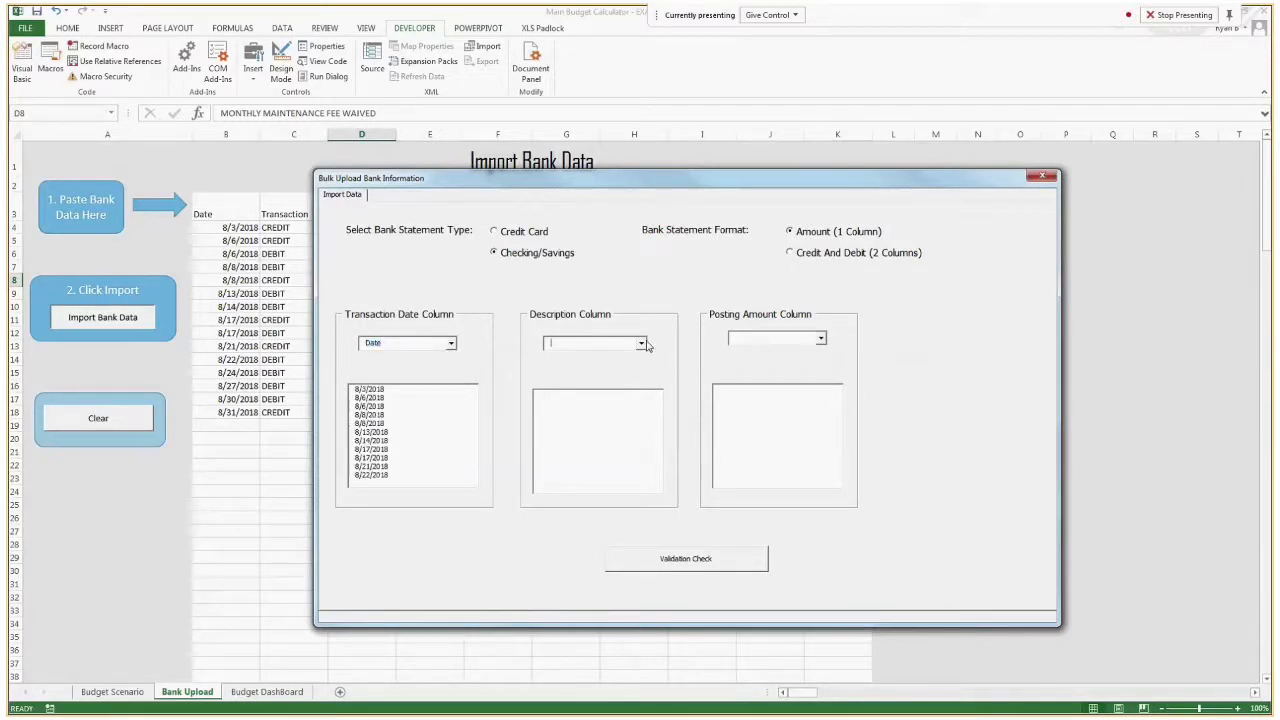
click(641, 343)
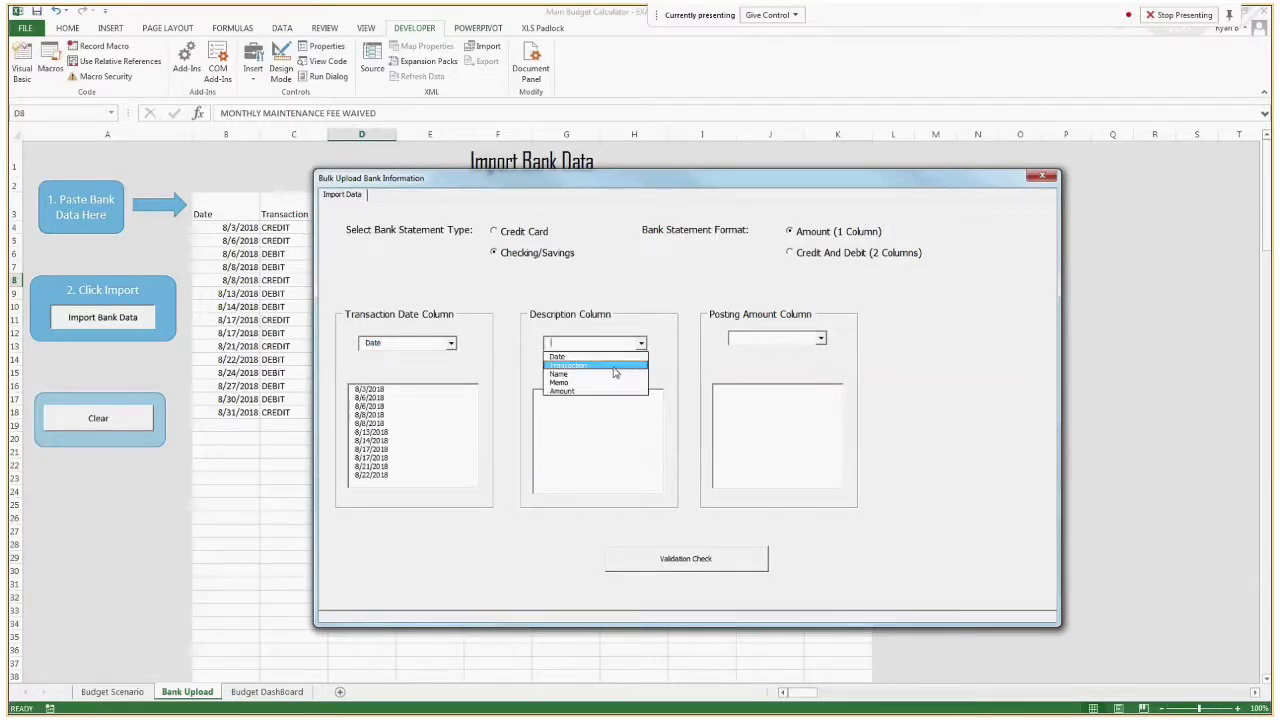
click(614, 366)
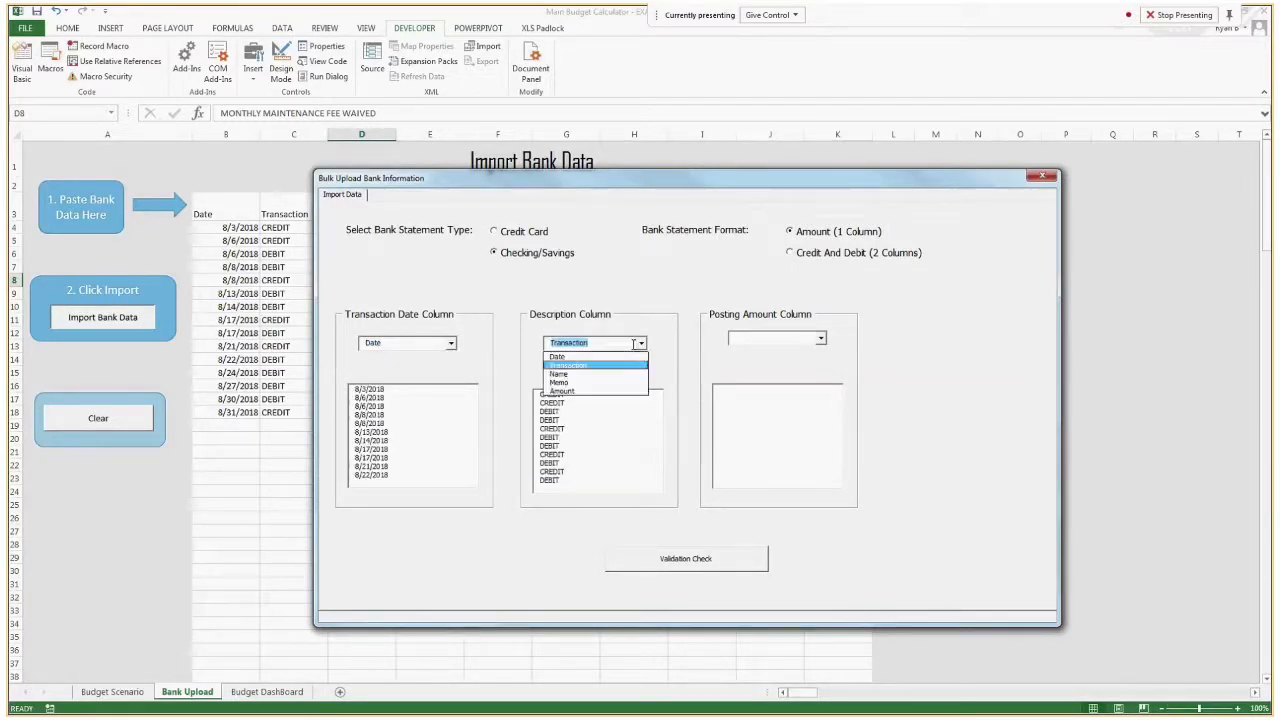
click(590, 374)
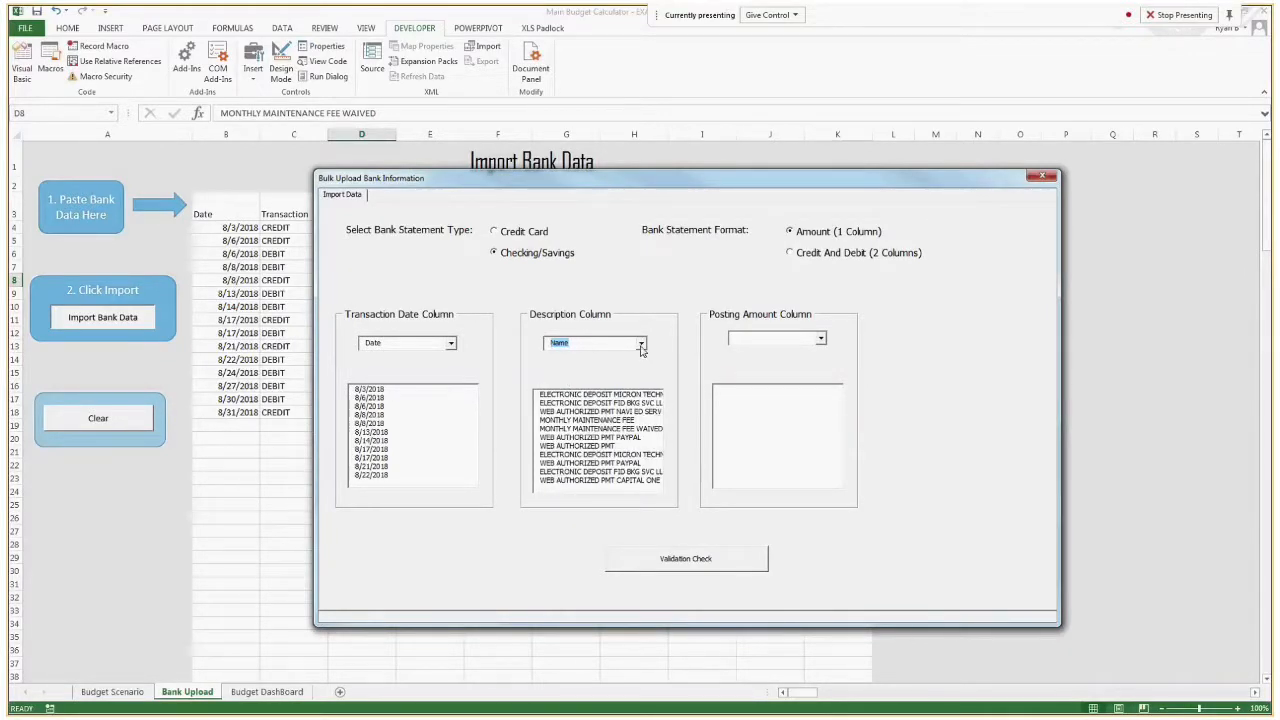
click(642, 343)
click(630, 383)
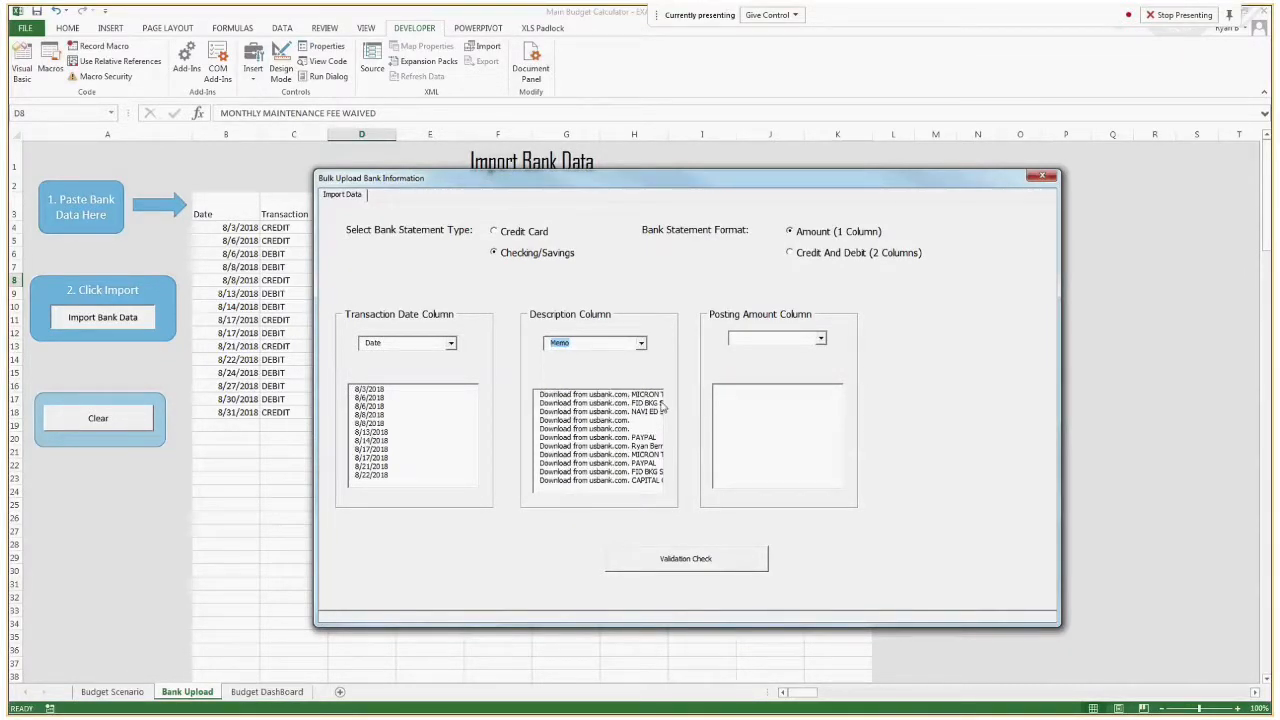
click(641, 343)
click(575, 374)
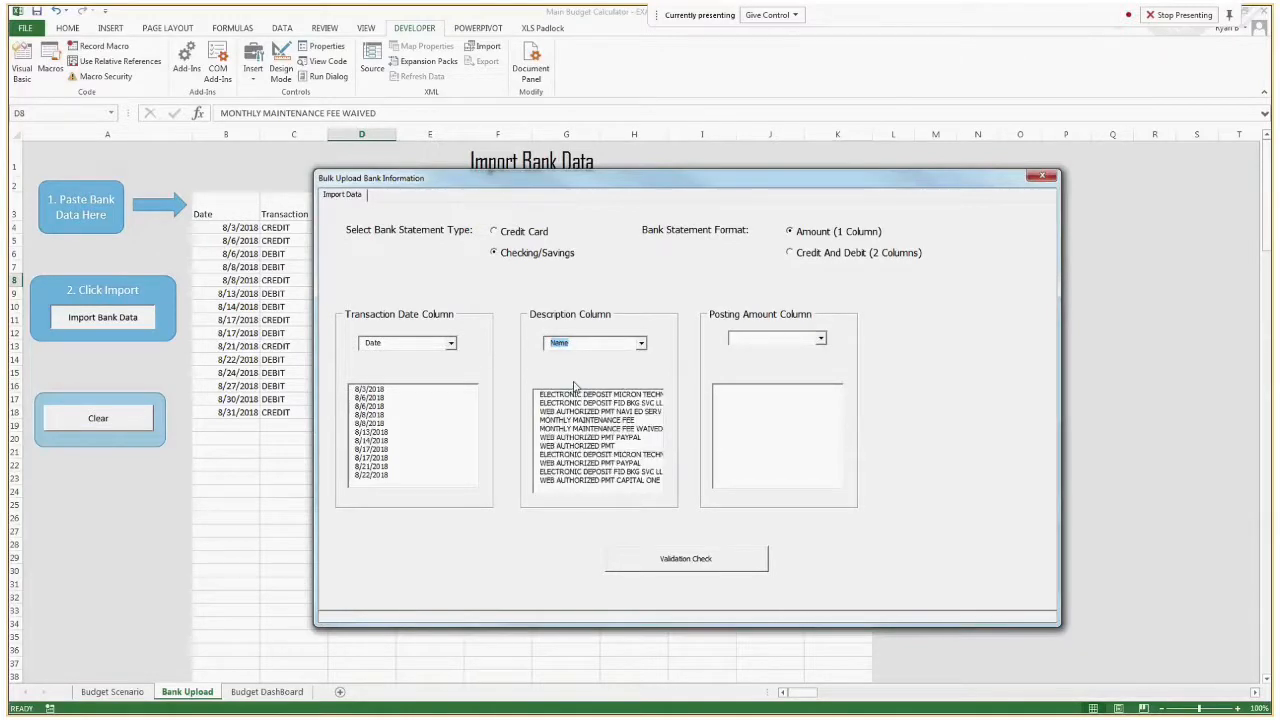
Map the posting amount column to Amount and run the validation check on the checking statement.
click(820, 338)
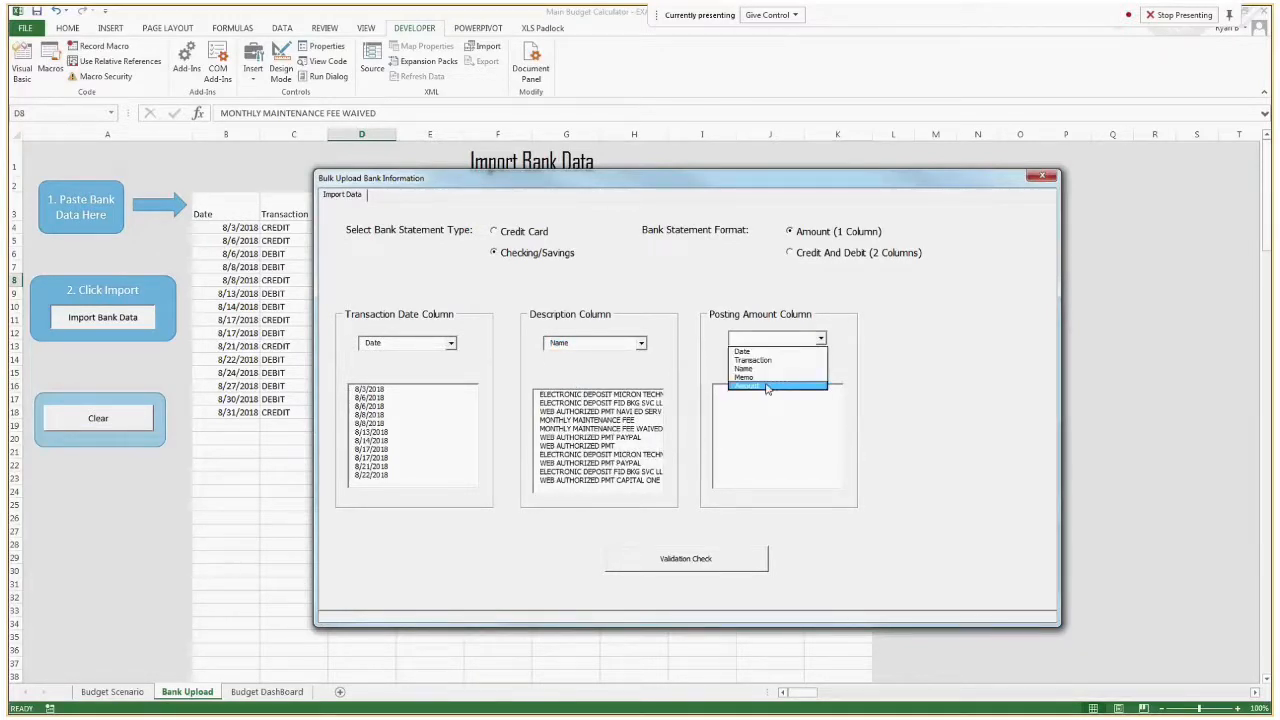
click(768, 388)
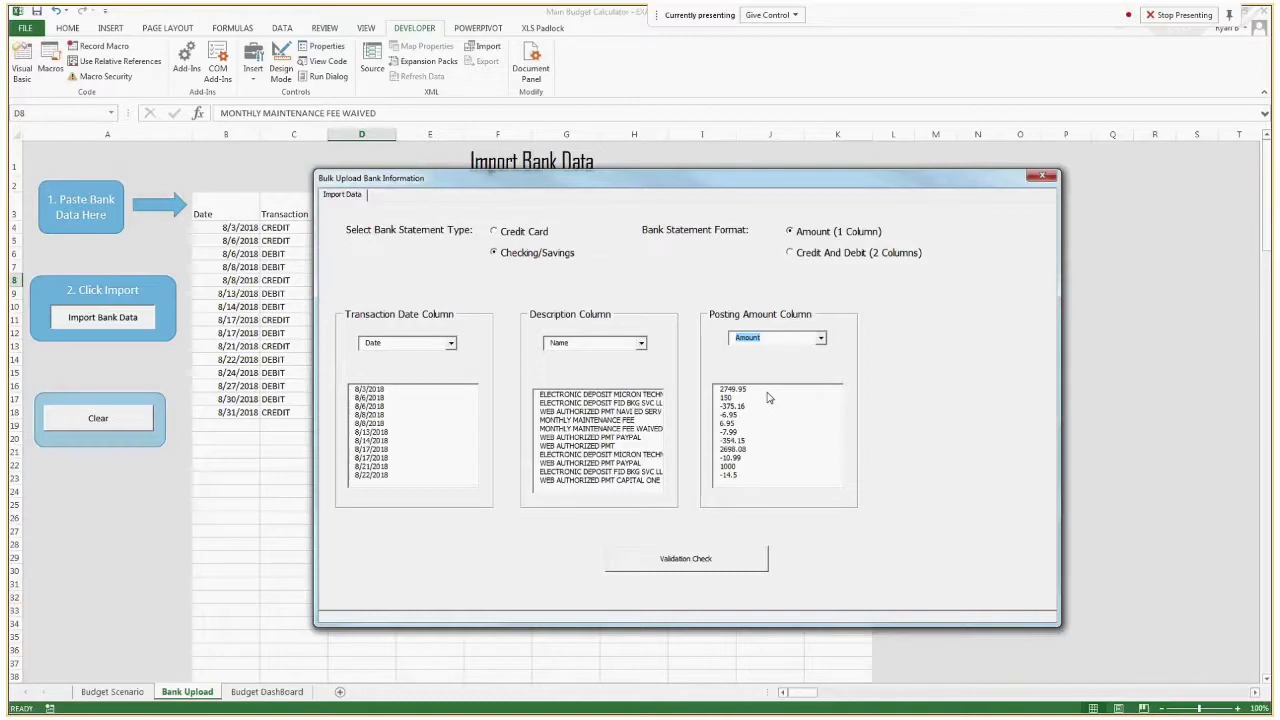
click(686, 558)
click(731, 407)
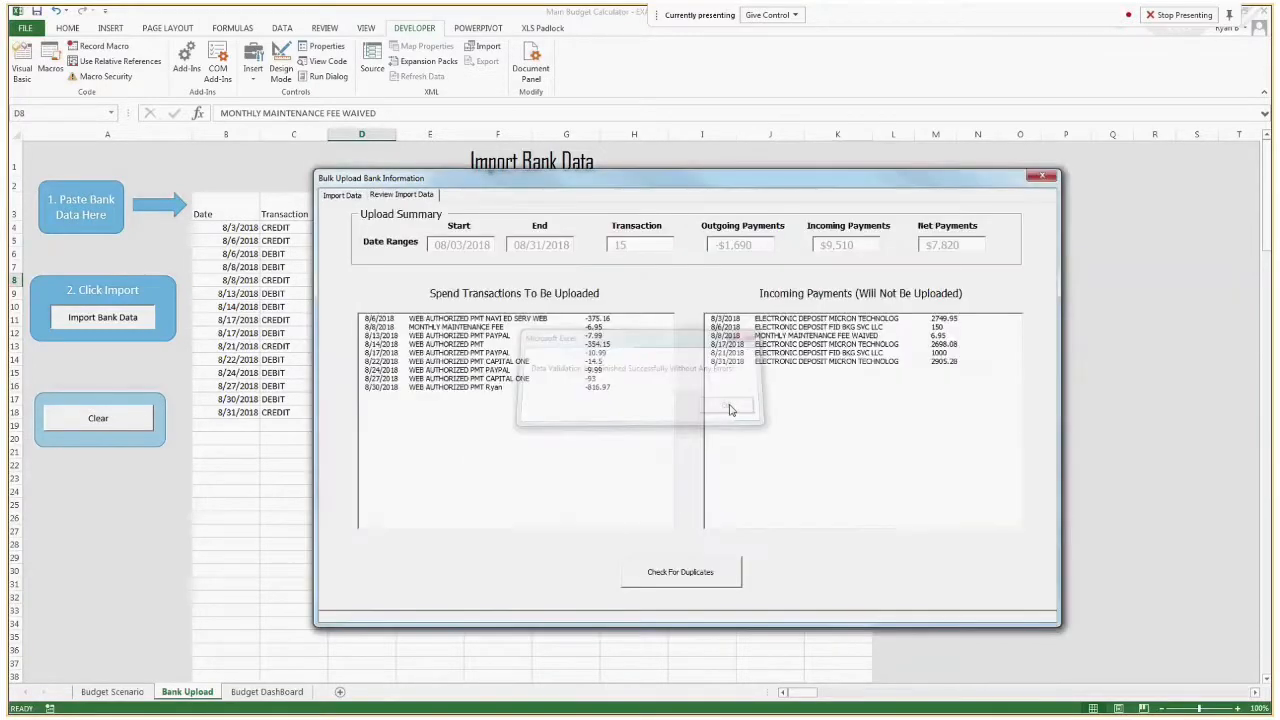
Review the checking statement's spend and incoming payments, then check for duplicates and upload the unique spend transactions.
click(568, 361)
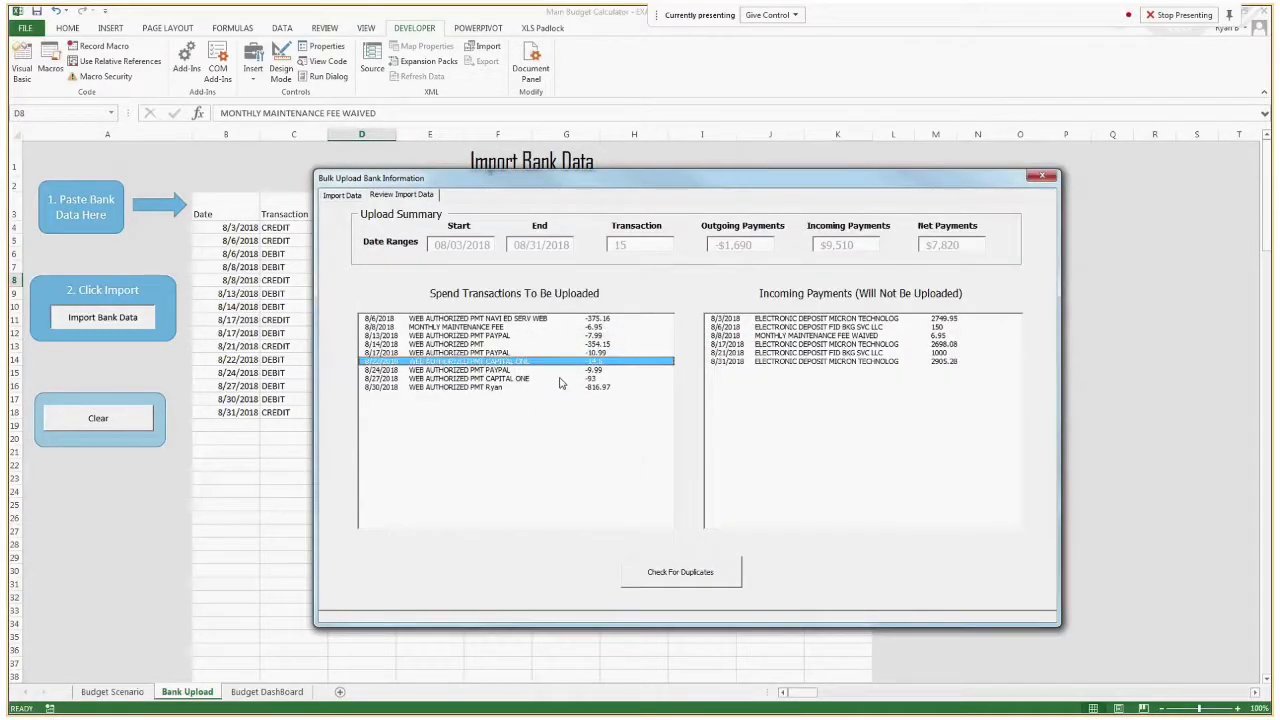
click(569, 320)
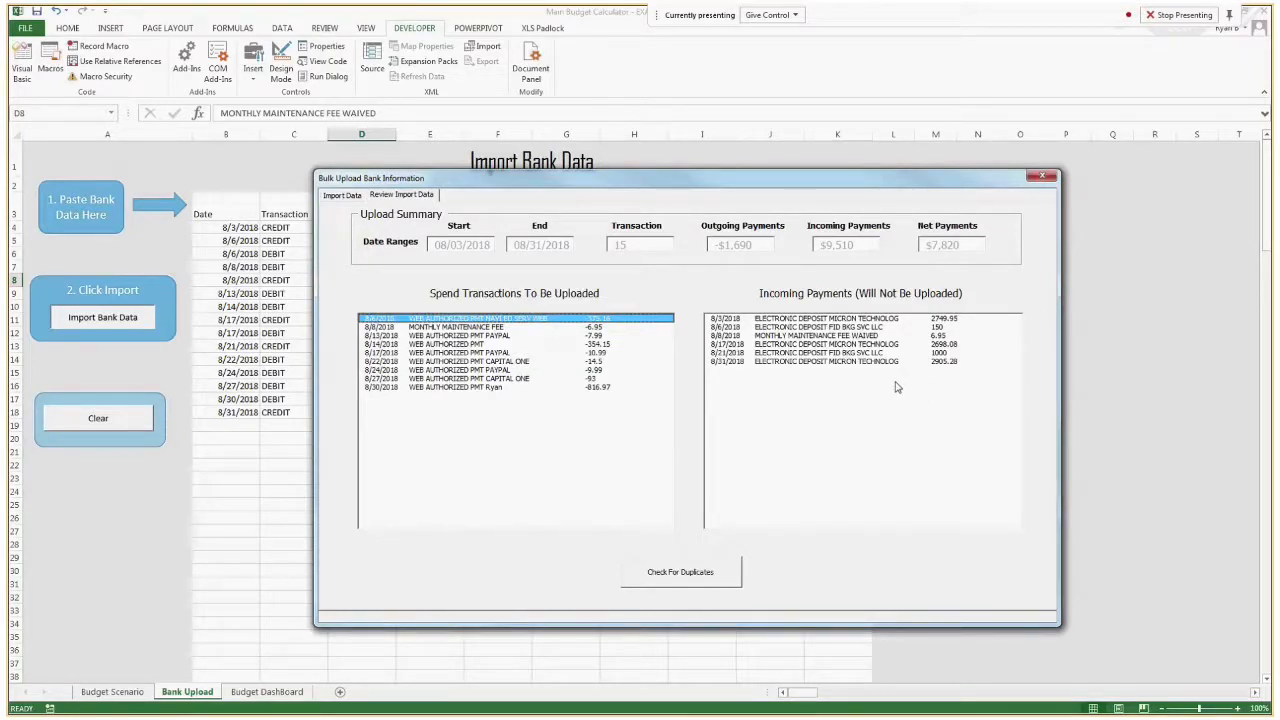
drag(866, 319, 828, 382)
click(855, 336)
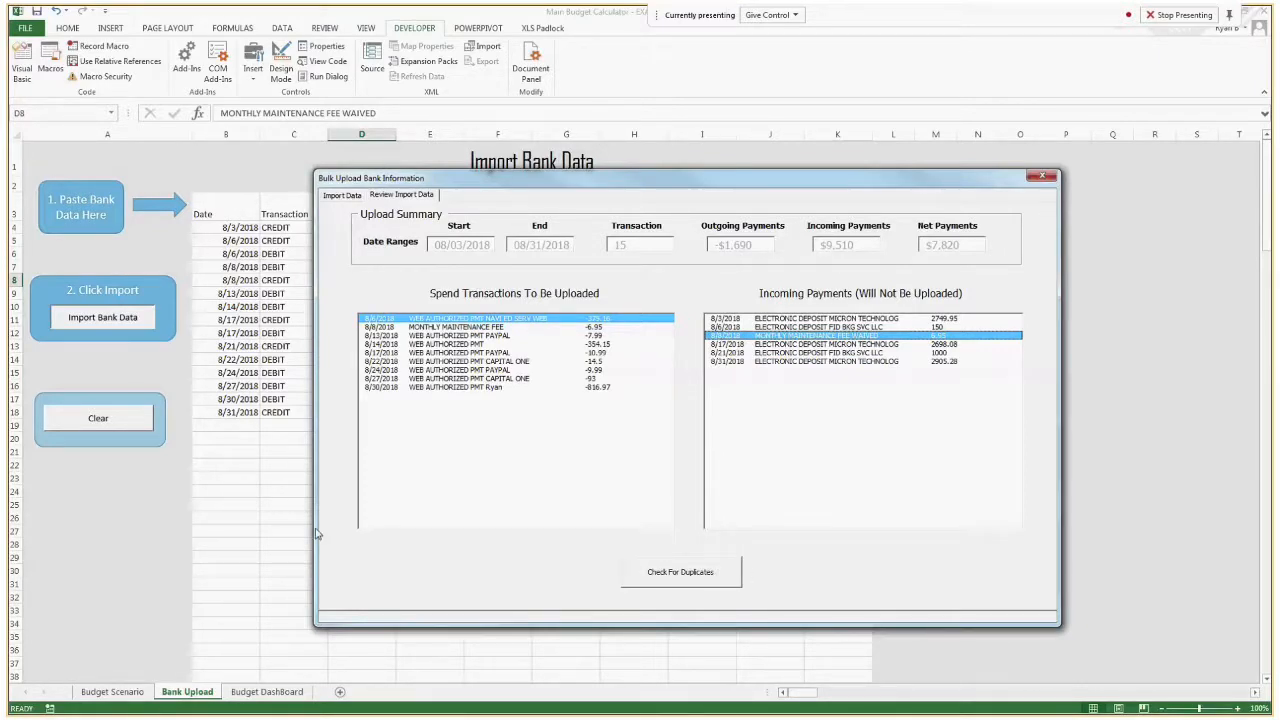
click(686, 581)
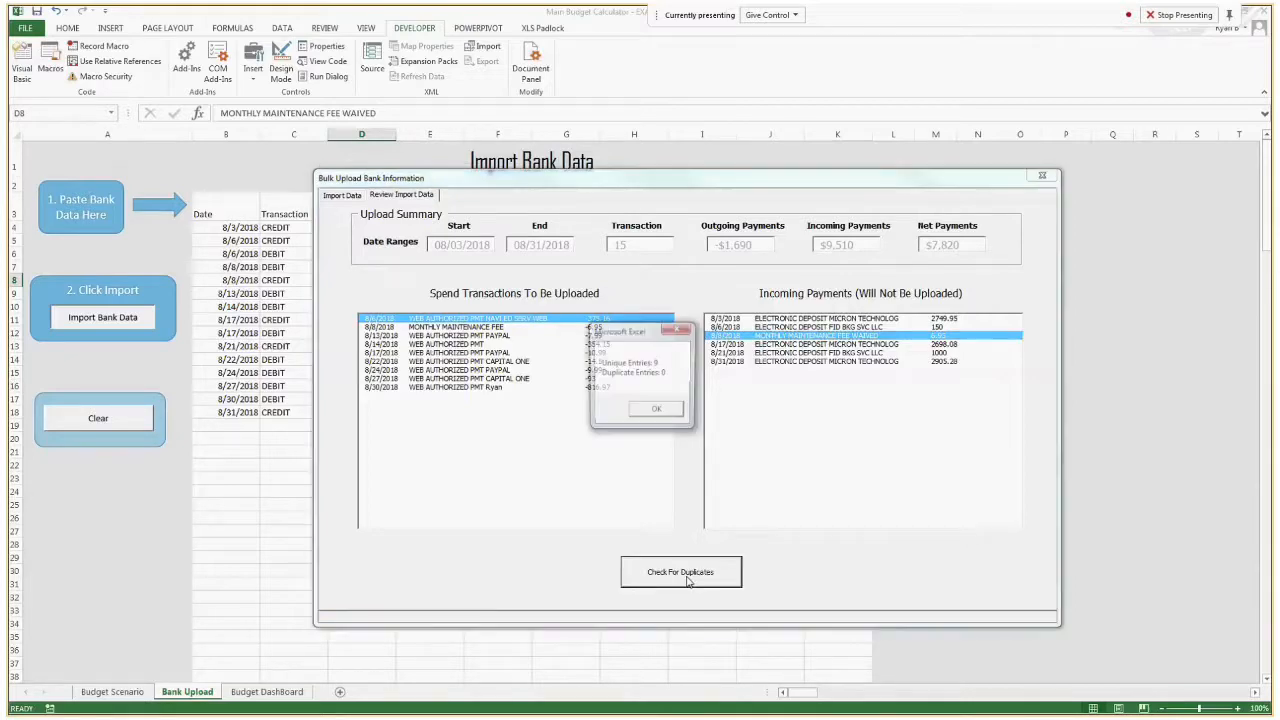
click(657, 411)
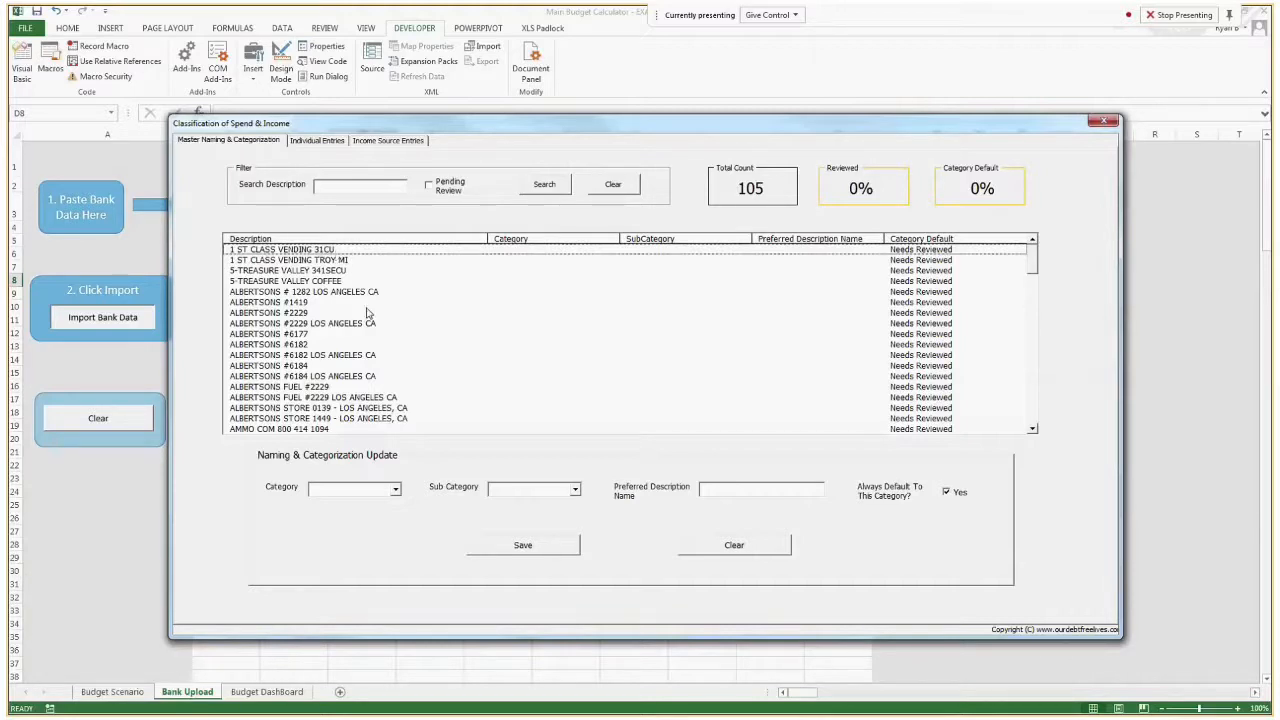
Examine the uploaded descriptions in the master naming and categorization list and the individual transaction entries.
drag(360, 301, 385, 390)
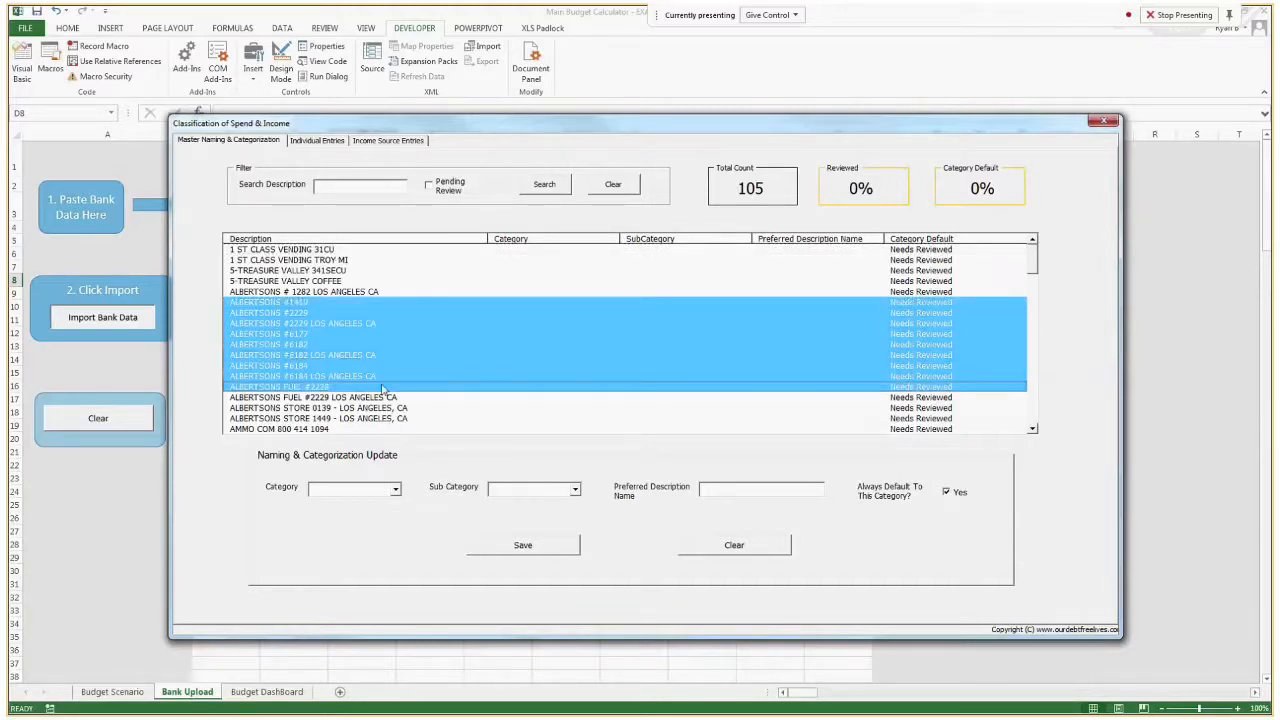
click(374, 367)
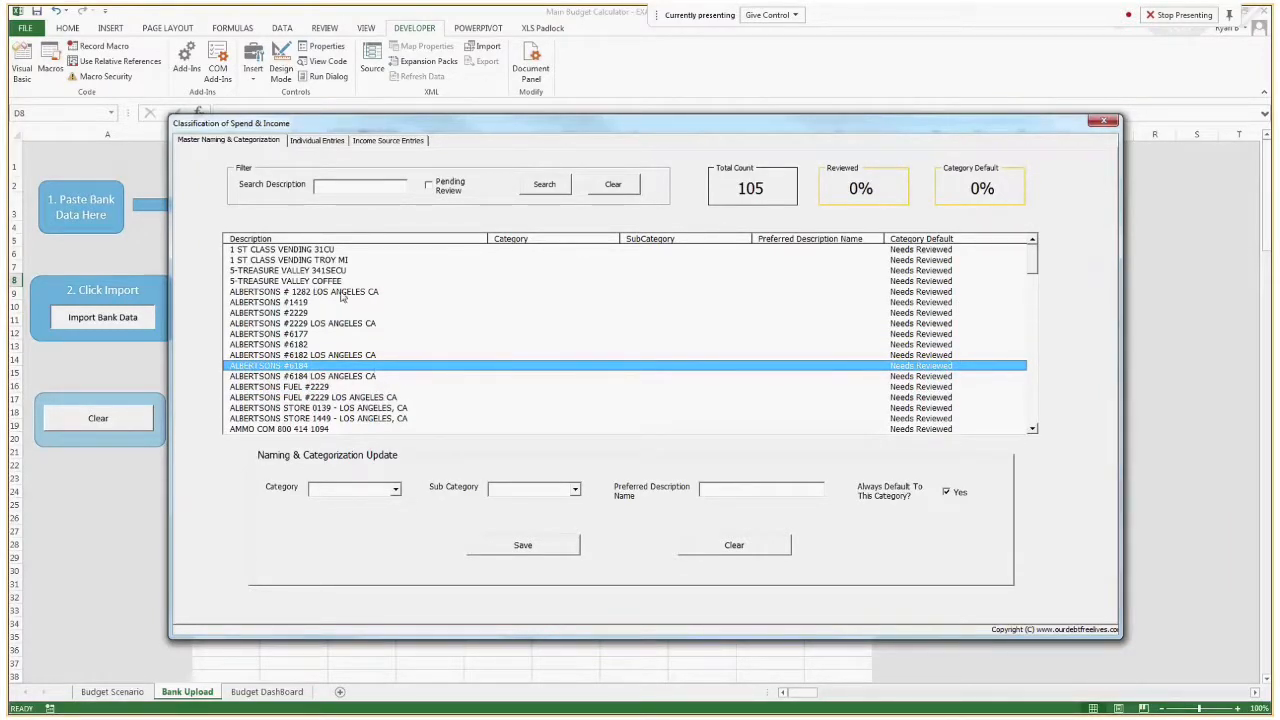
click(318, 141)
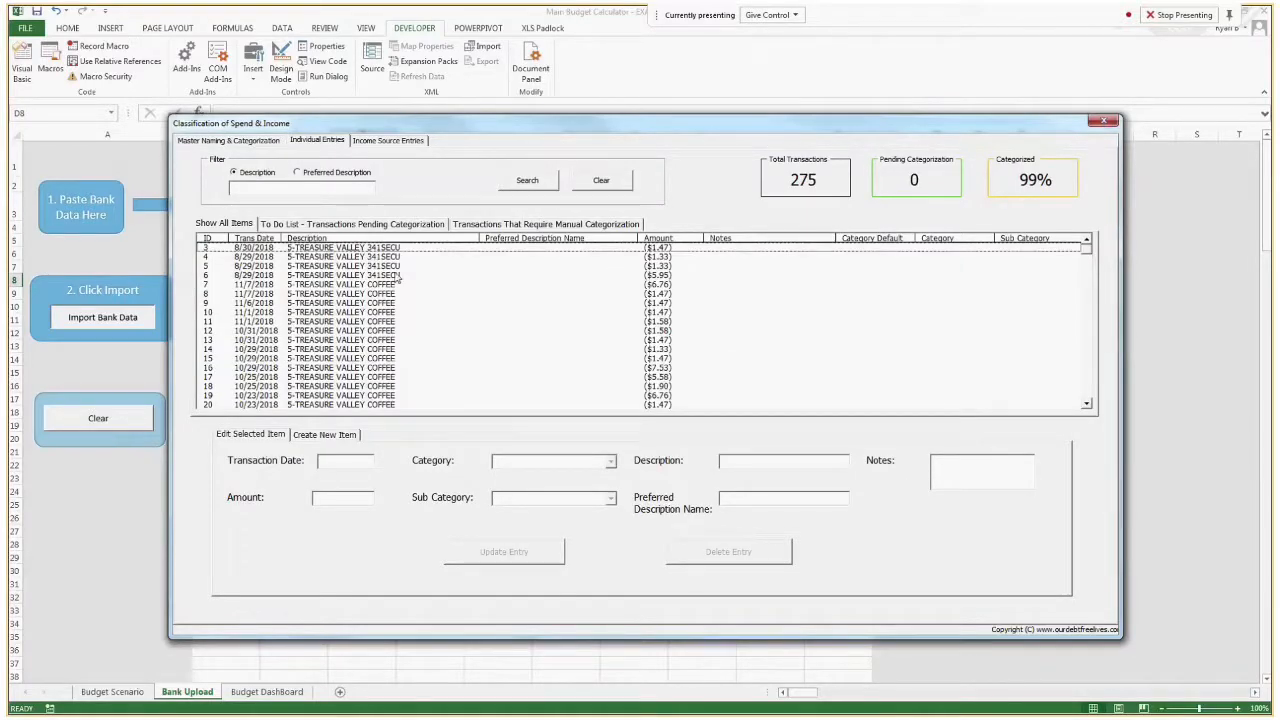
click(250, 141)
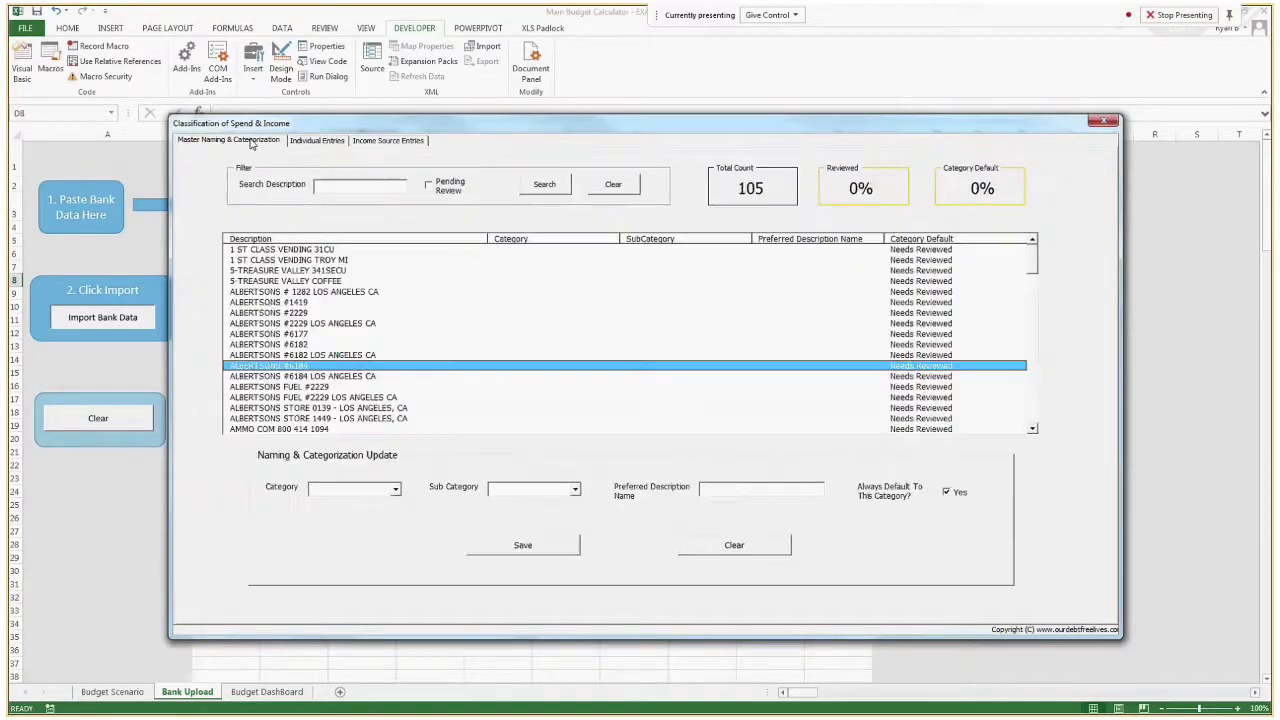